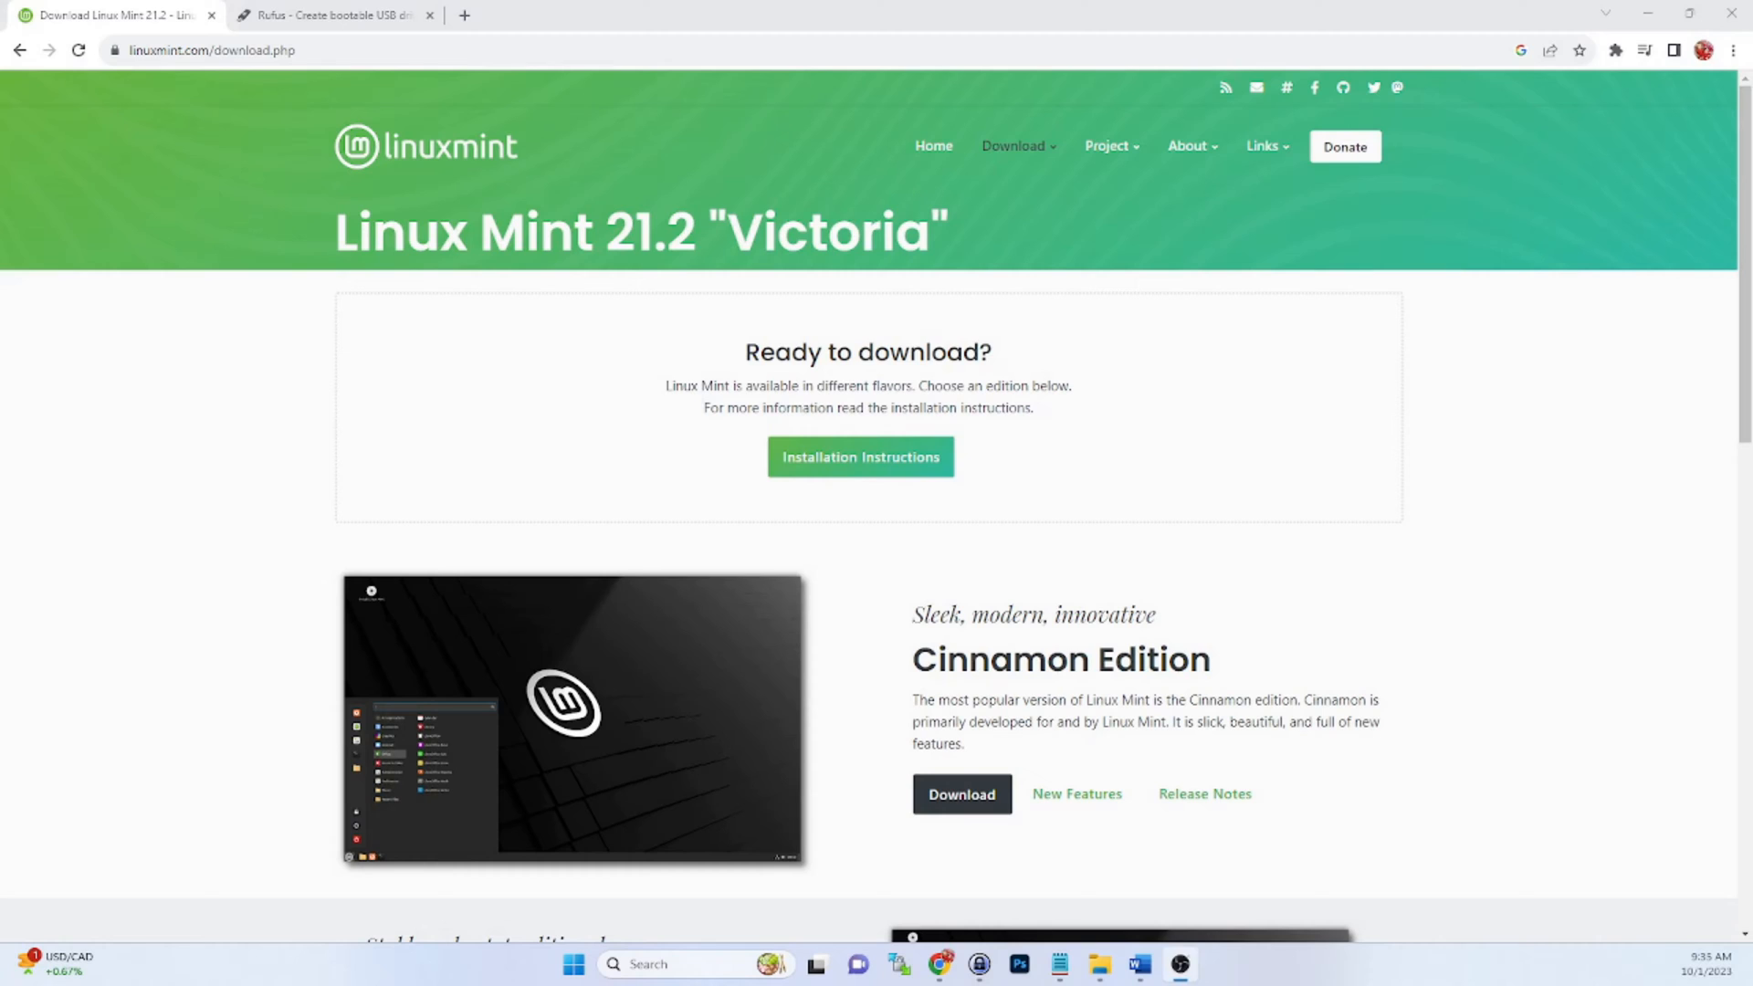
Start the Linux Mint 21.2 Cinnamon Edition download from linuxmint.com/download.php
click(200, 52)
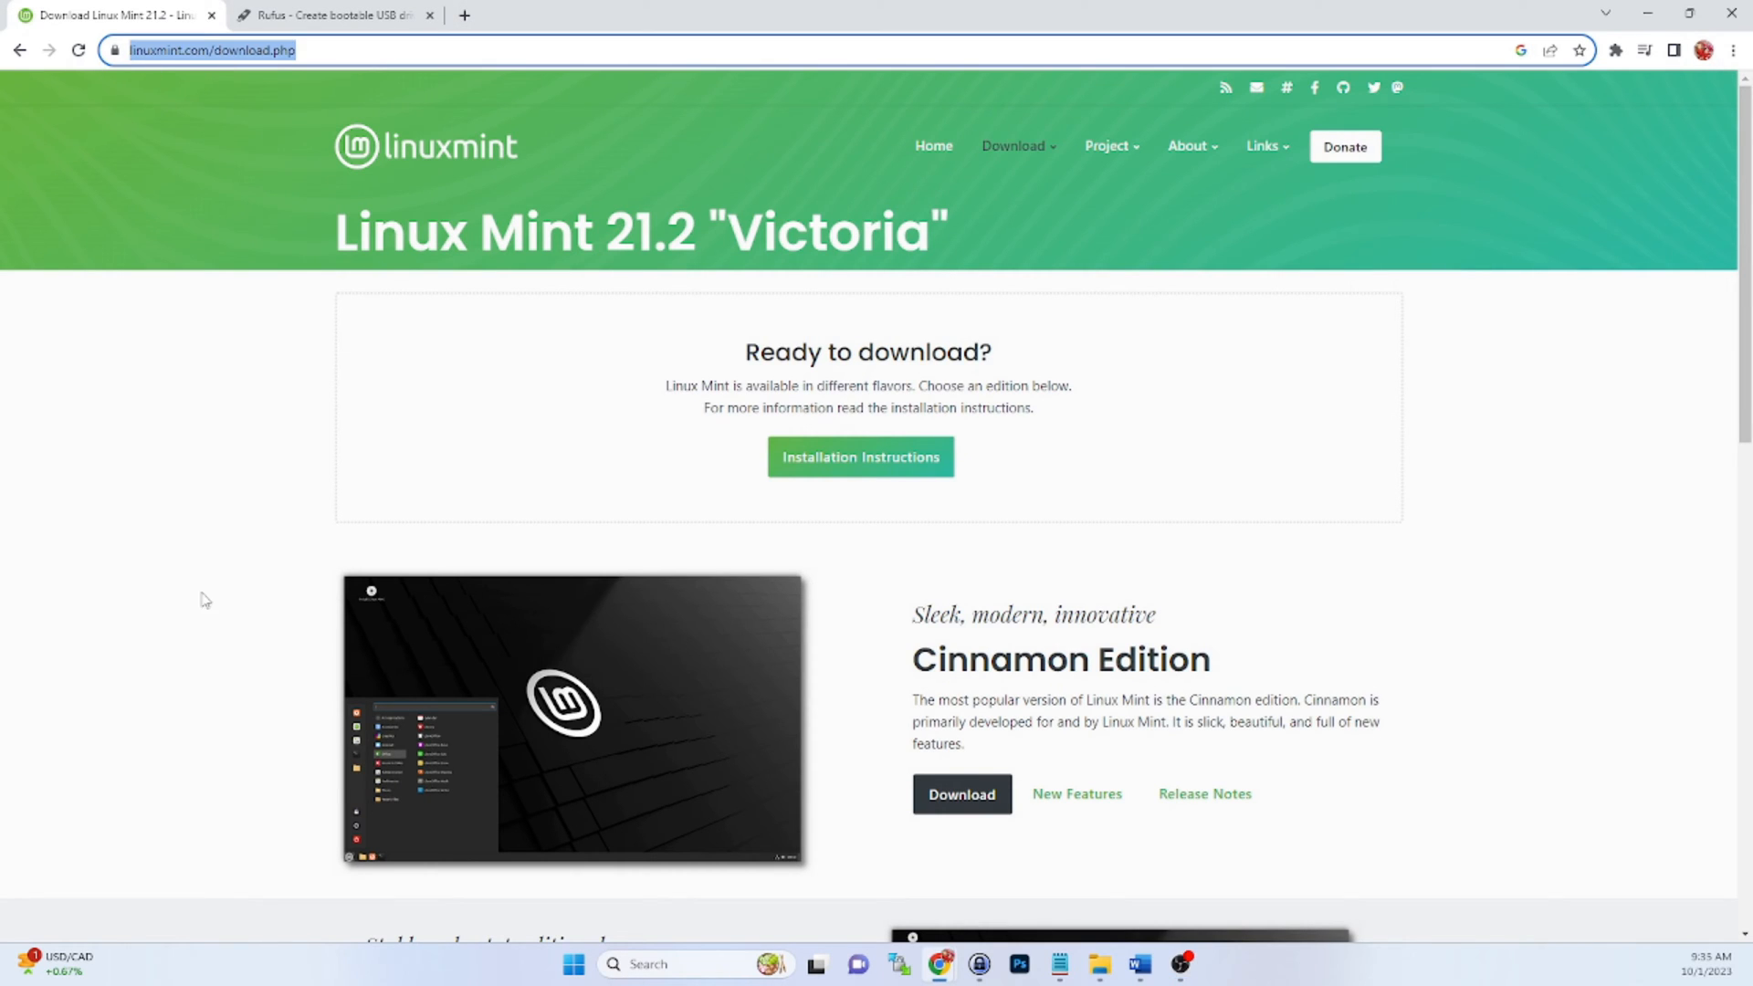
click(753, 611)
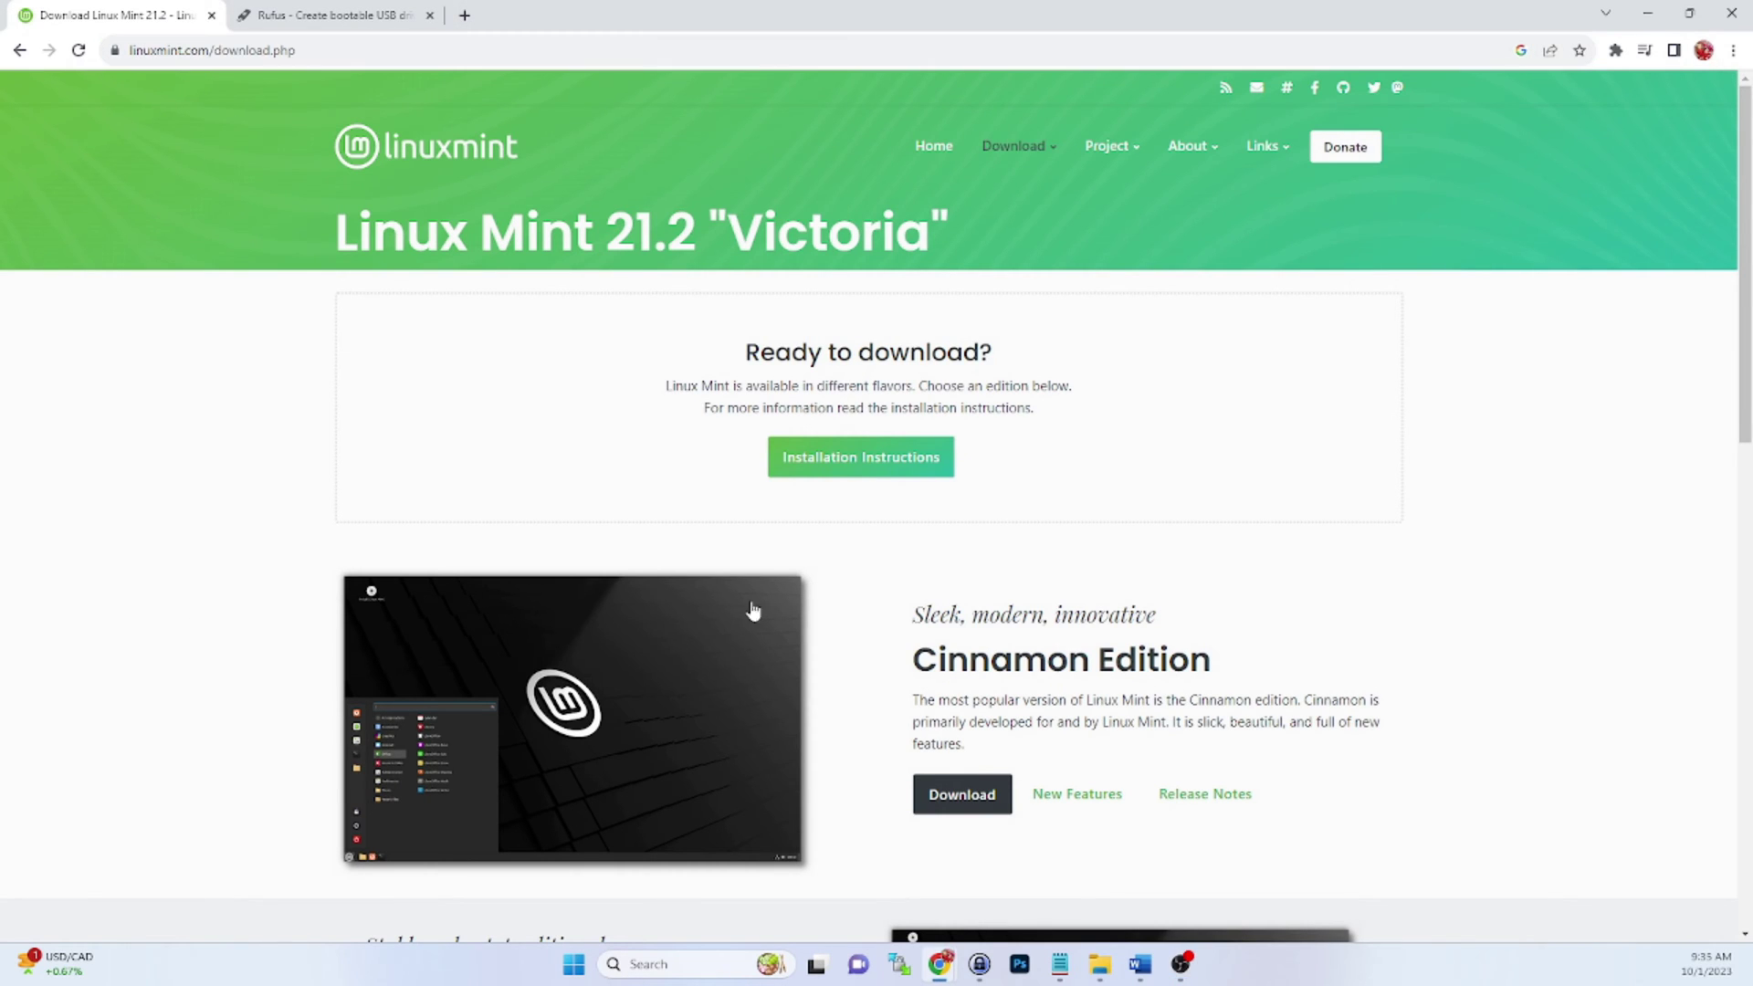
click(957, 800)
scroll(1312, 547, down, 2)
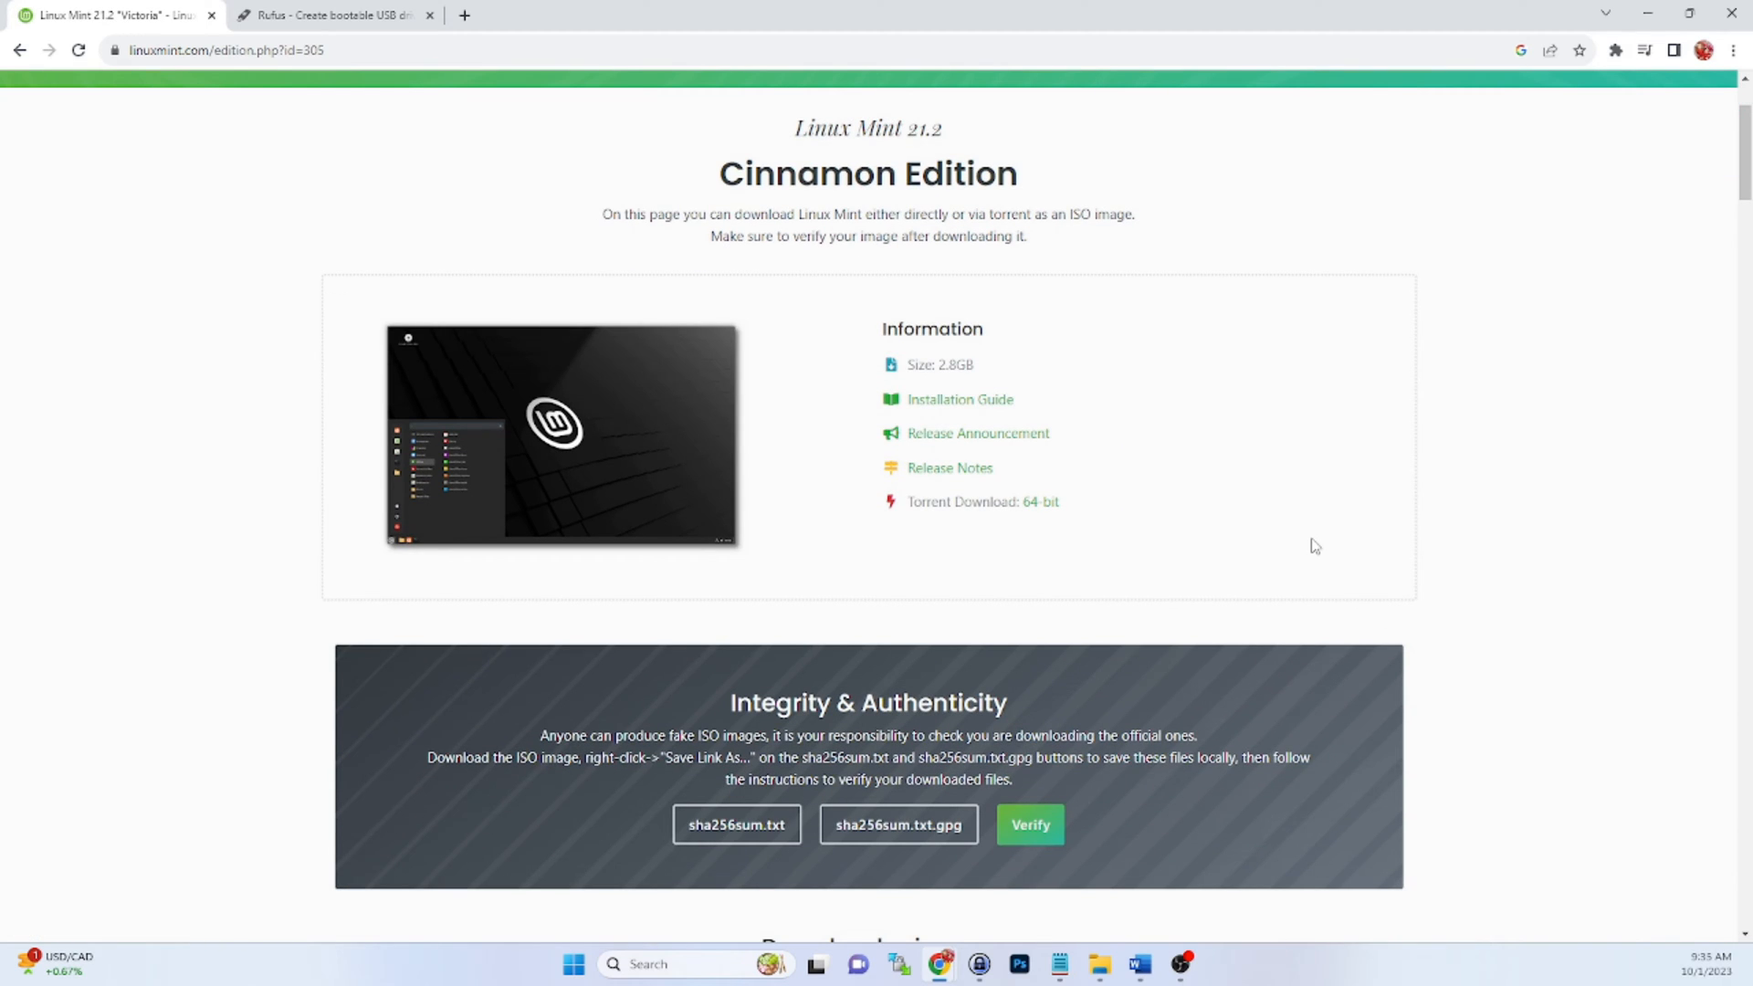
scroll(1552, 550, down, 3)
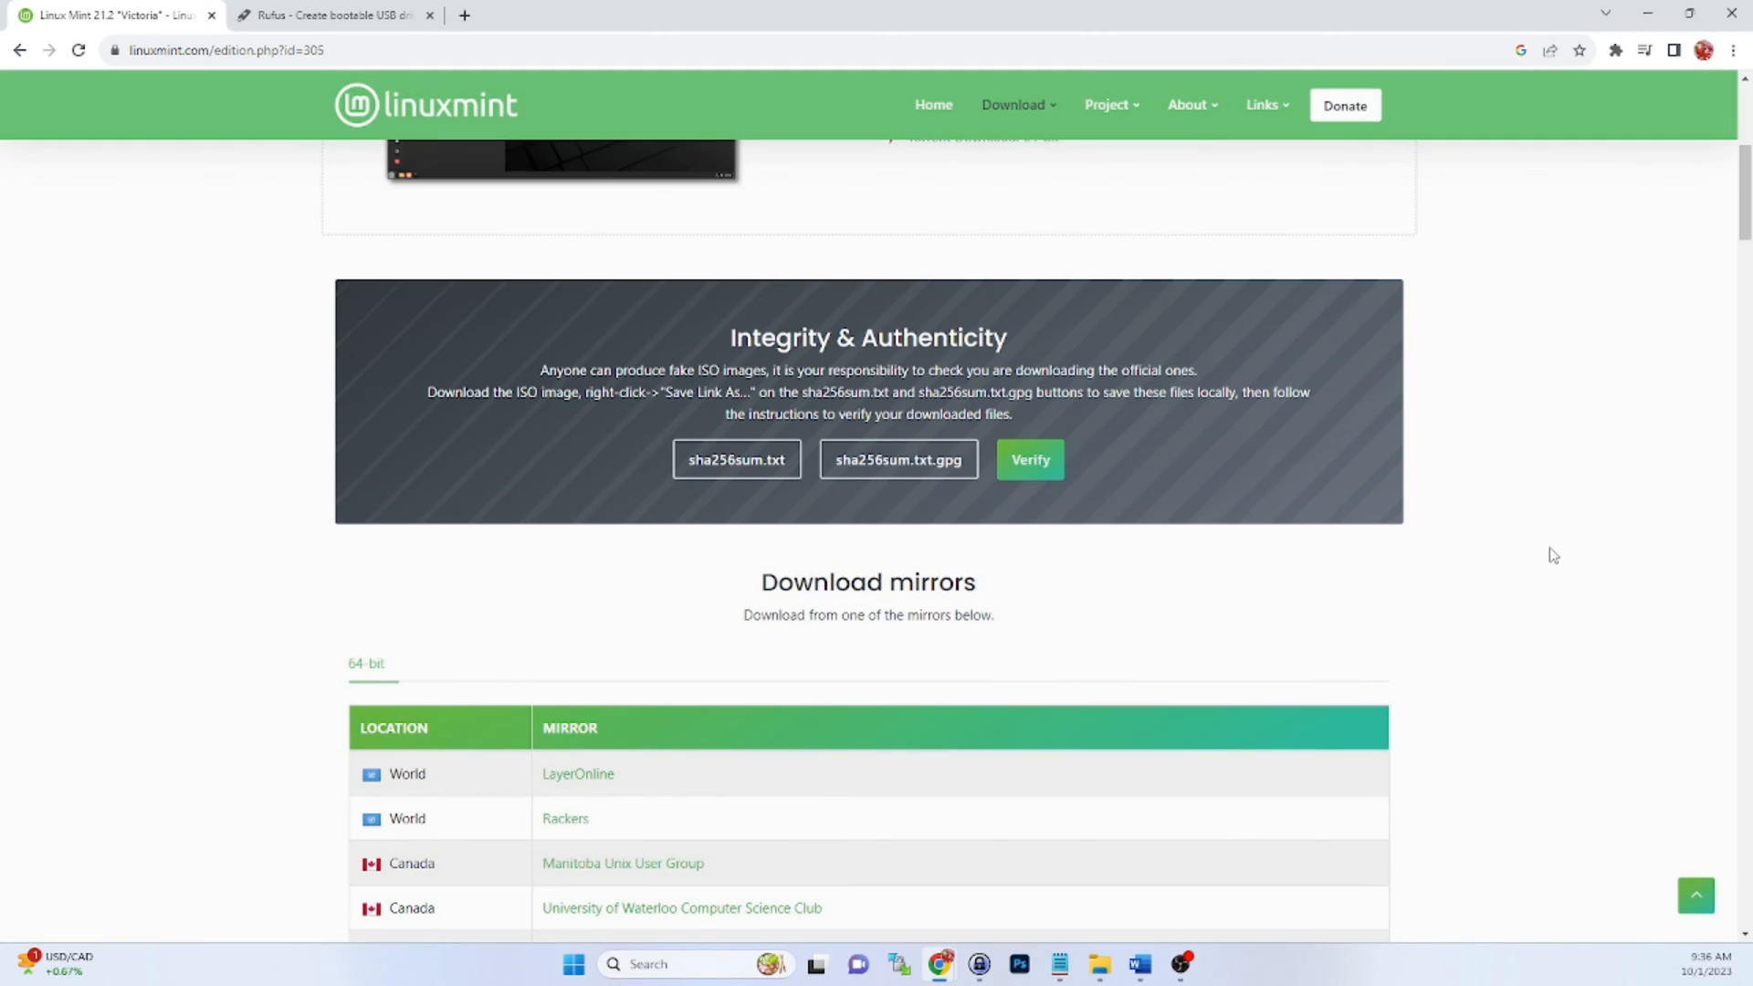
scroll(1550, 552, down, 1)
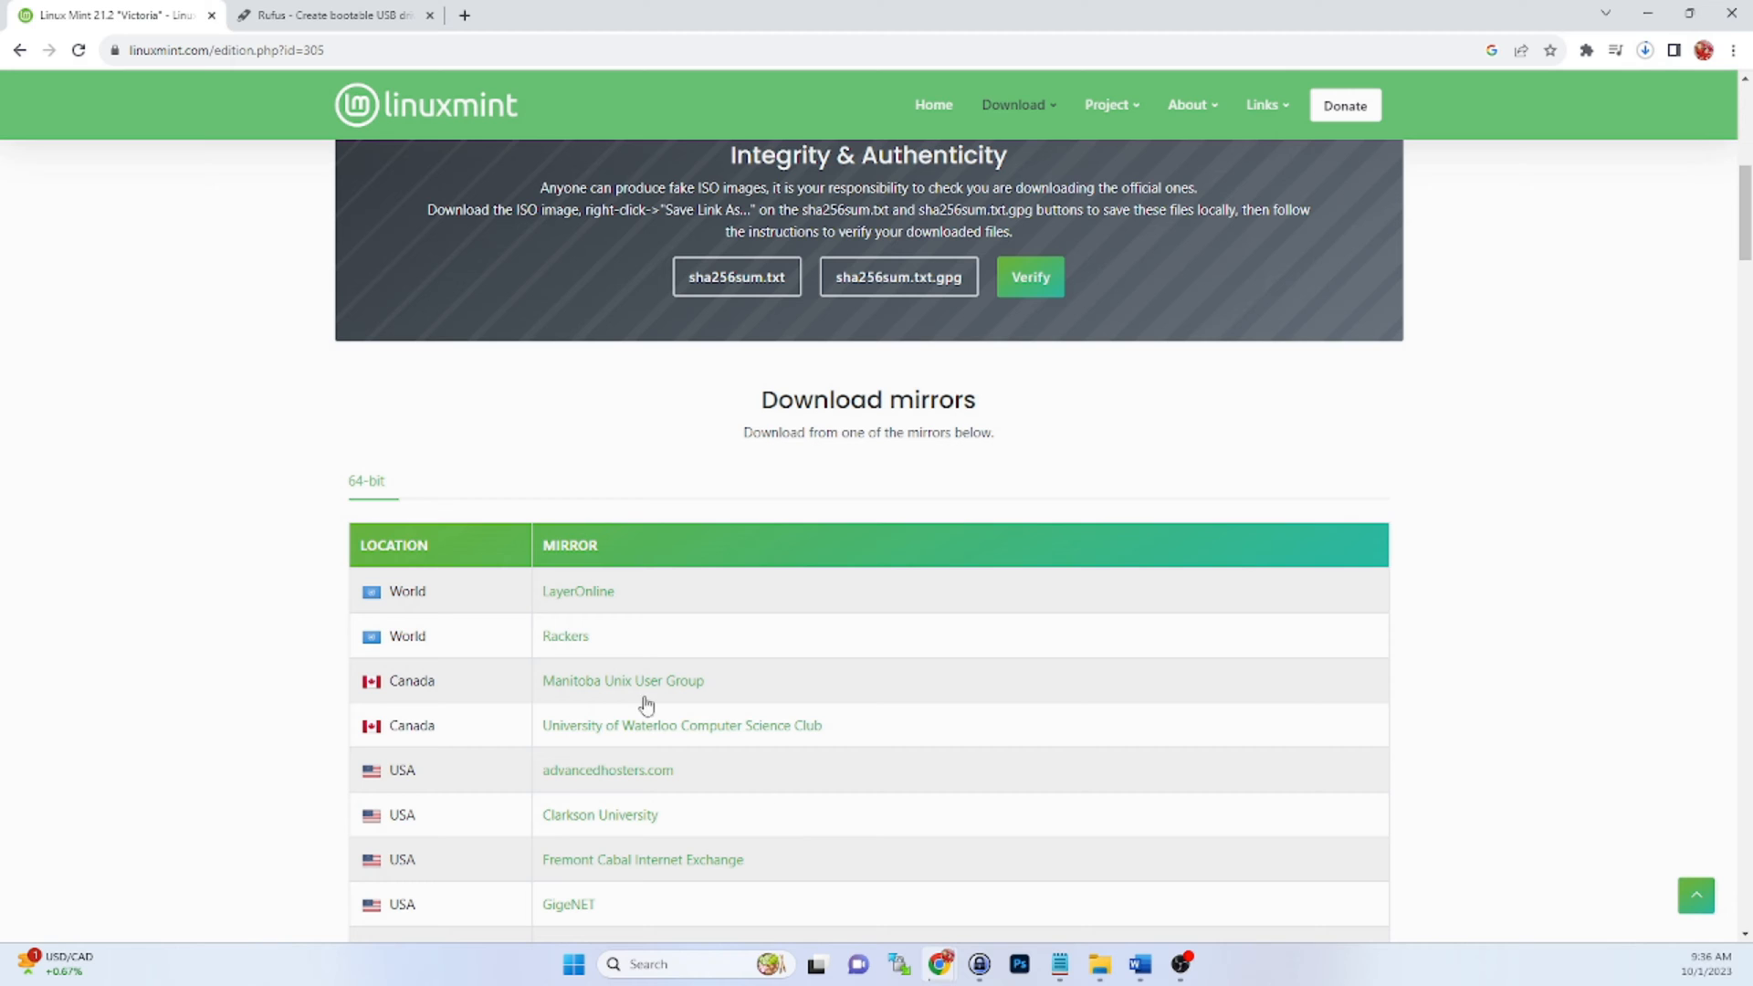
mouse_move(333, 15)
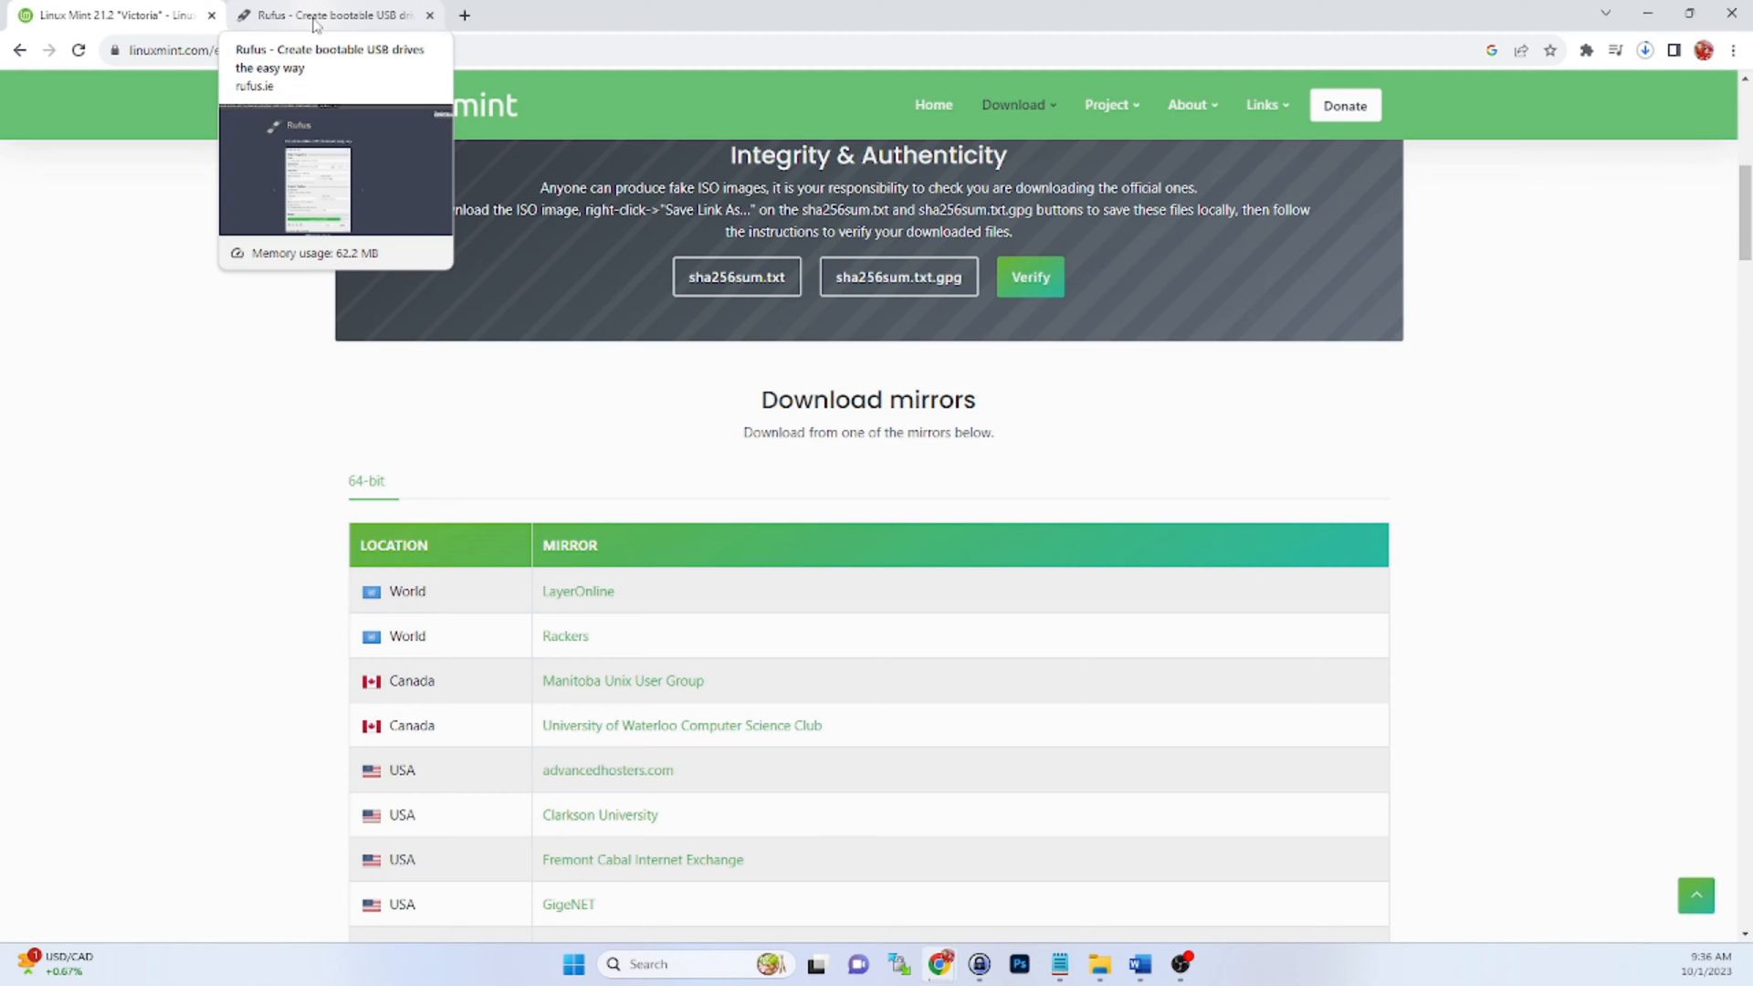
View the Rufus website and the finished downloads of Rufus 4.2 and the Mint ISO
click(316, 23)
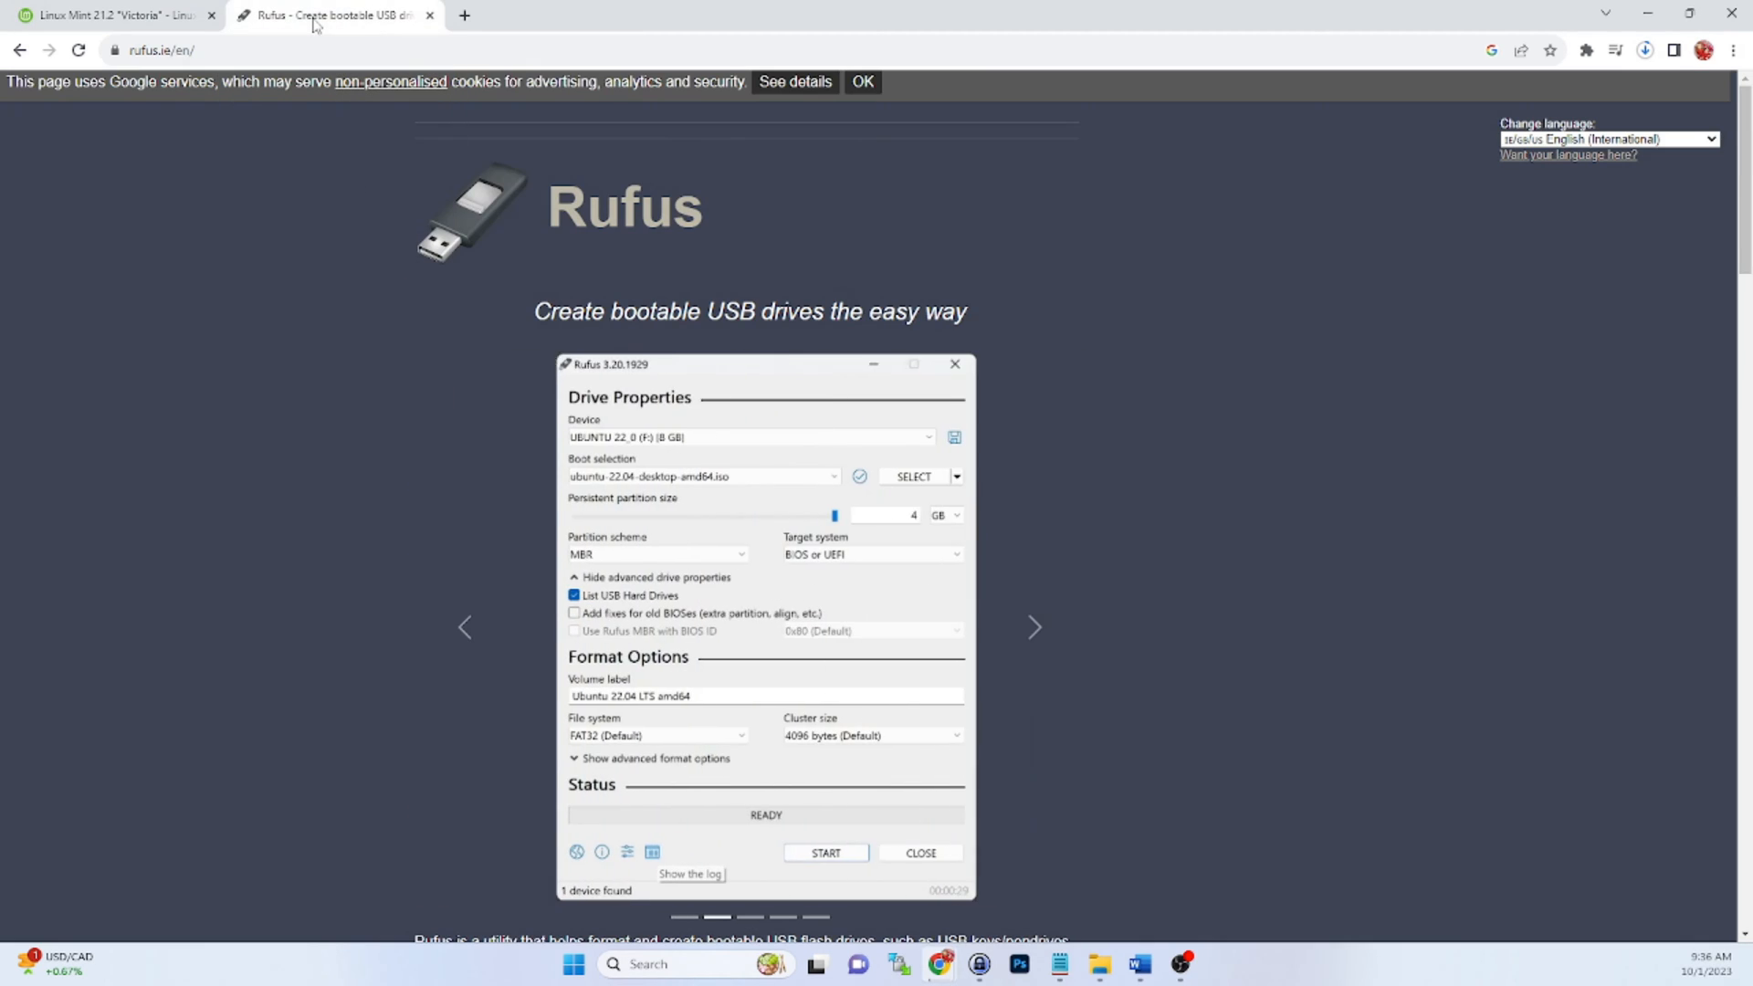
click(302, 51)
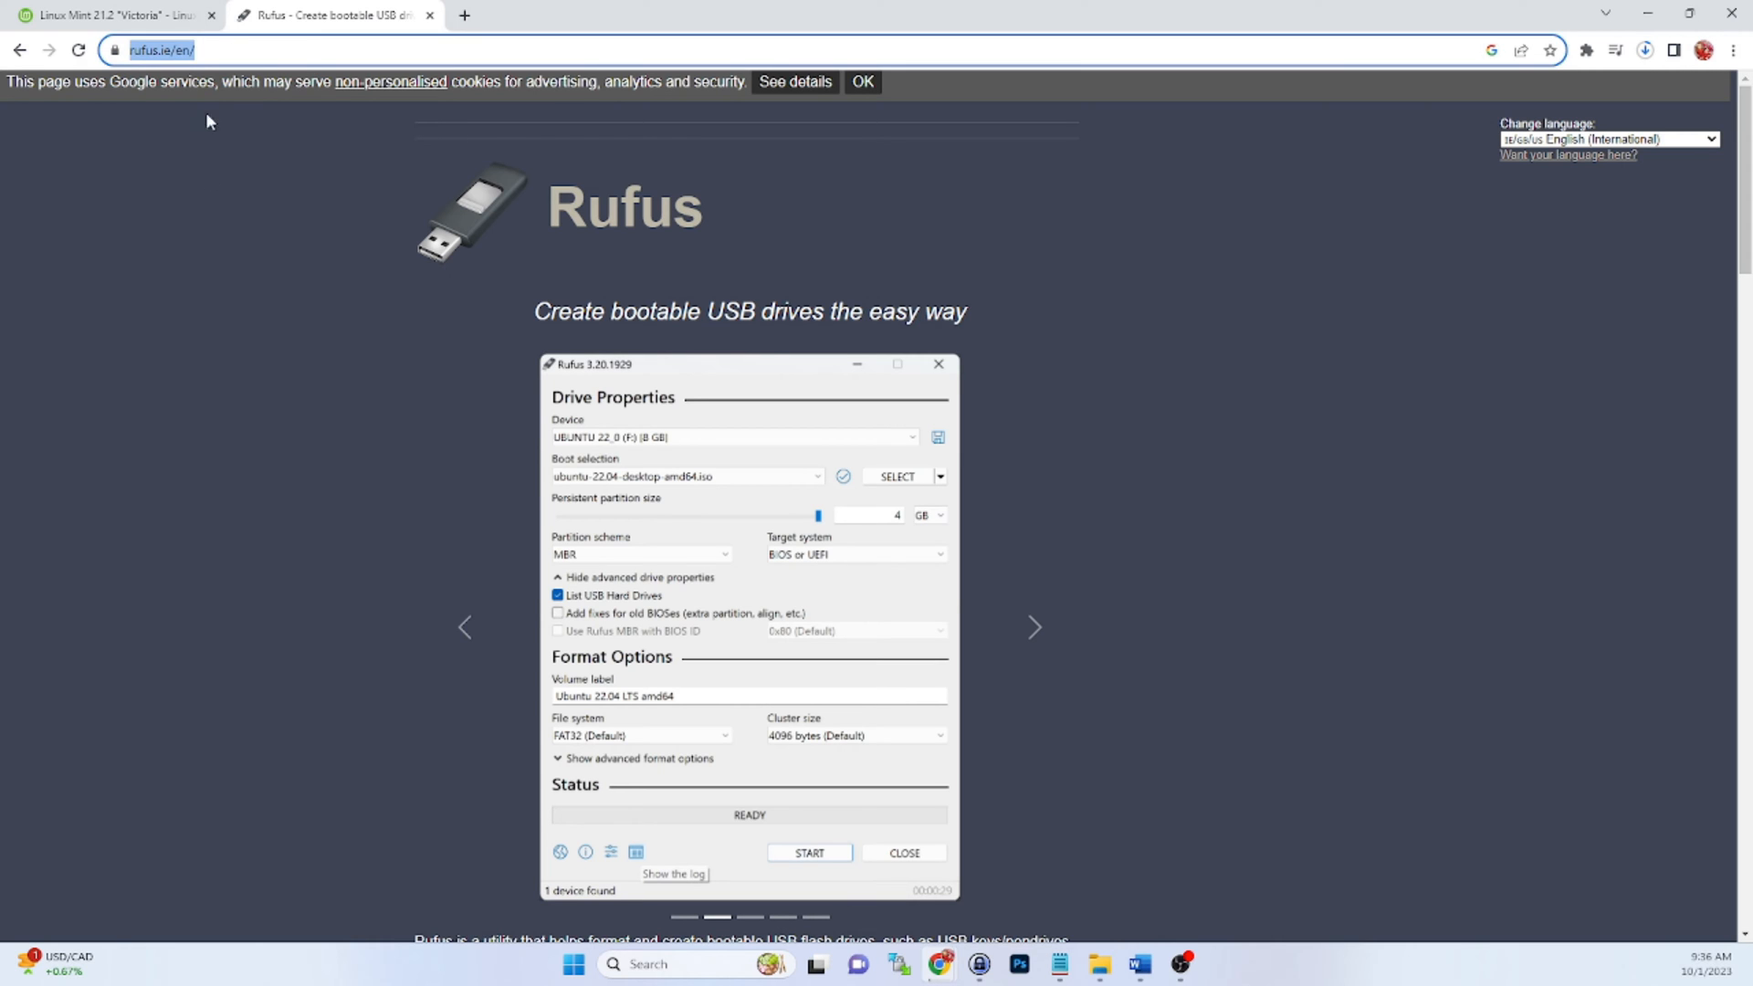
click(219, 538)
scroll(1299, 513, down, 2)
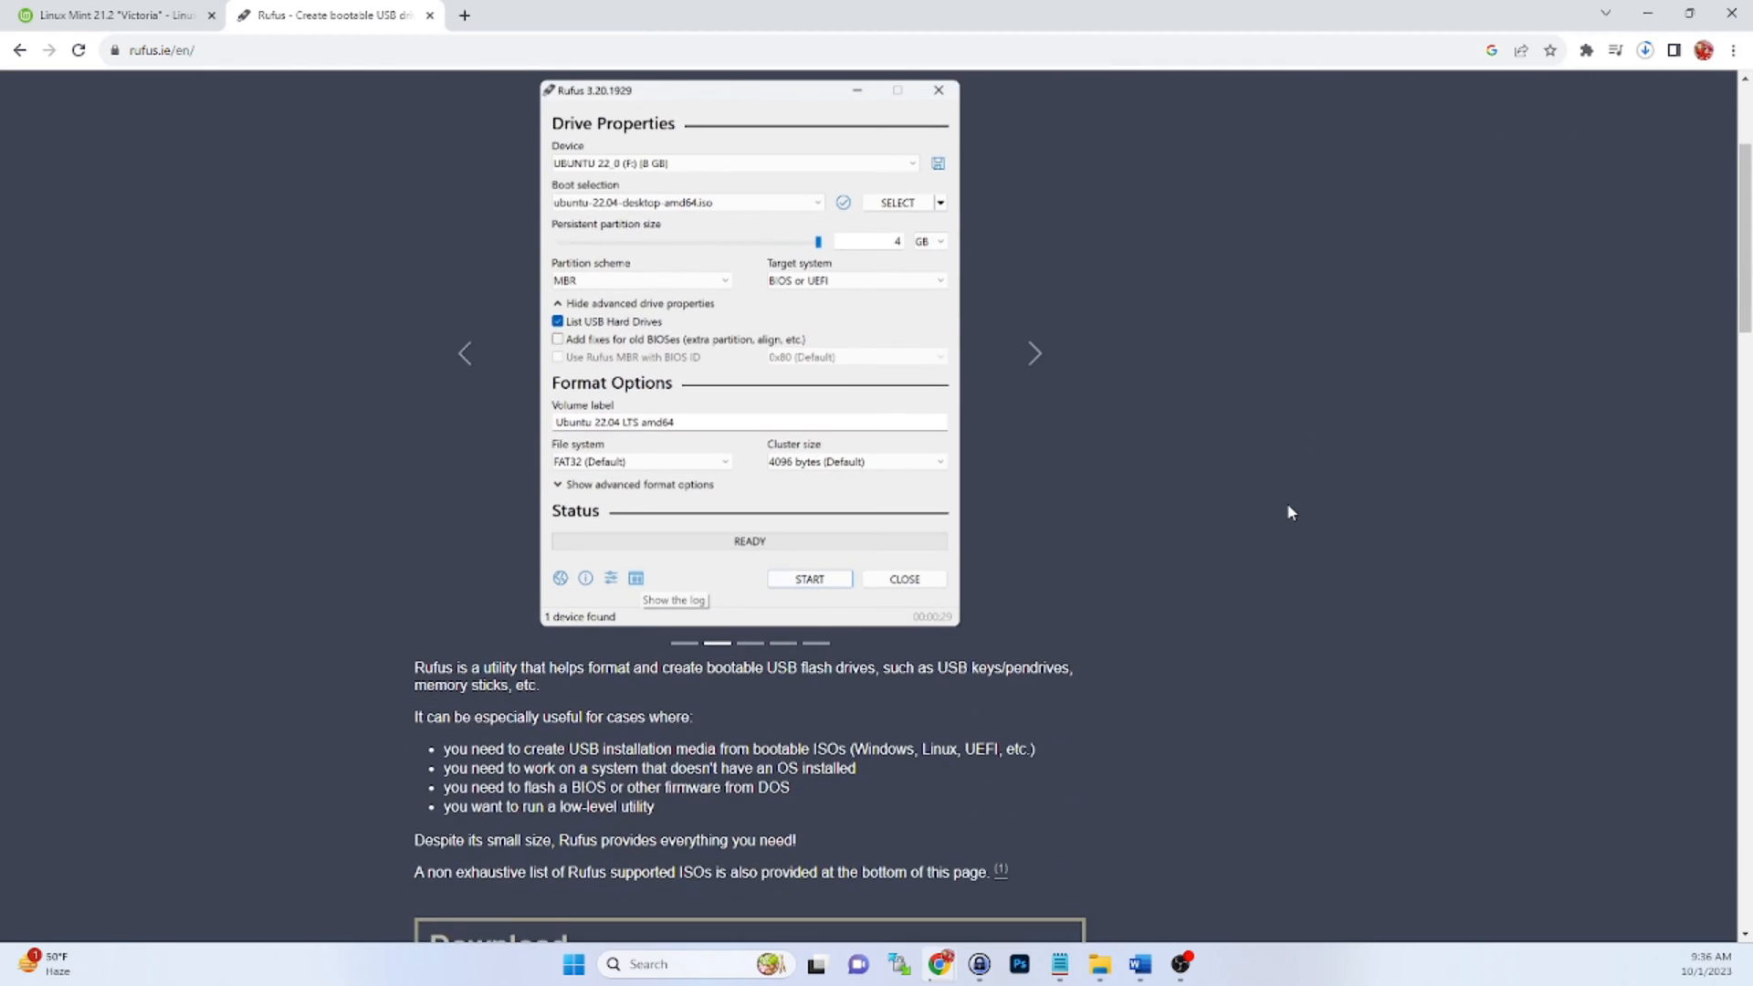
scroll(1288, 519, down, 3)
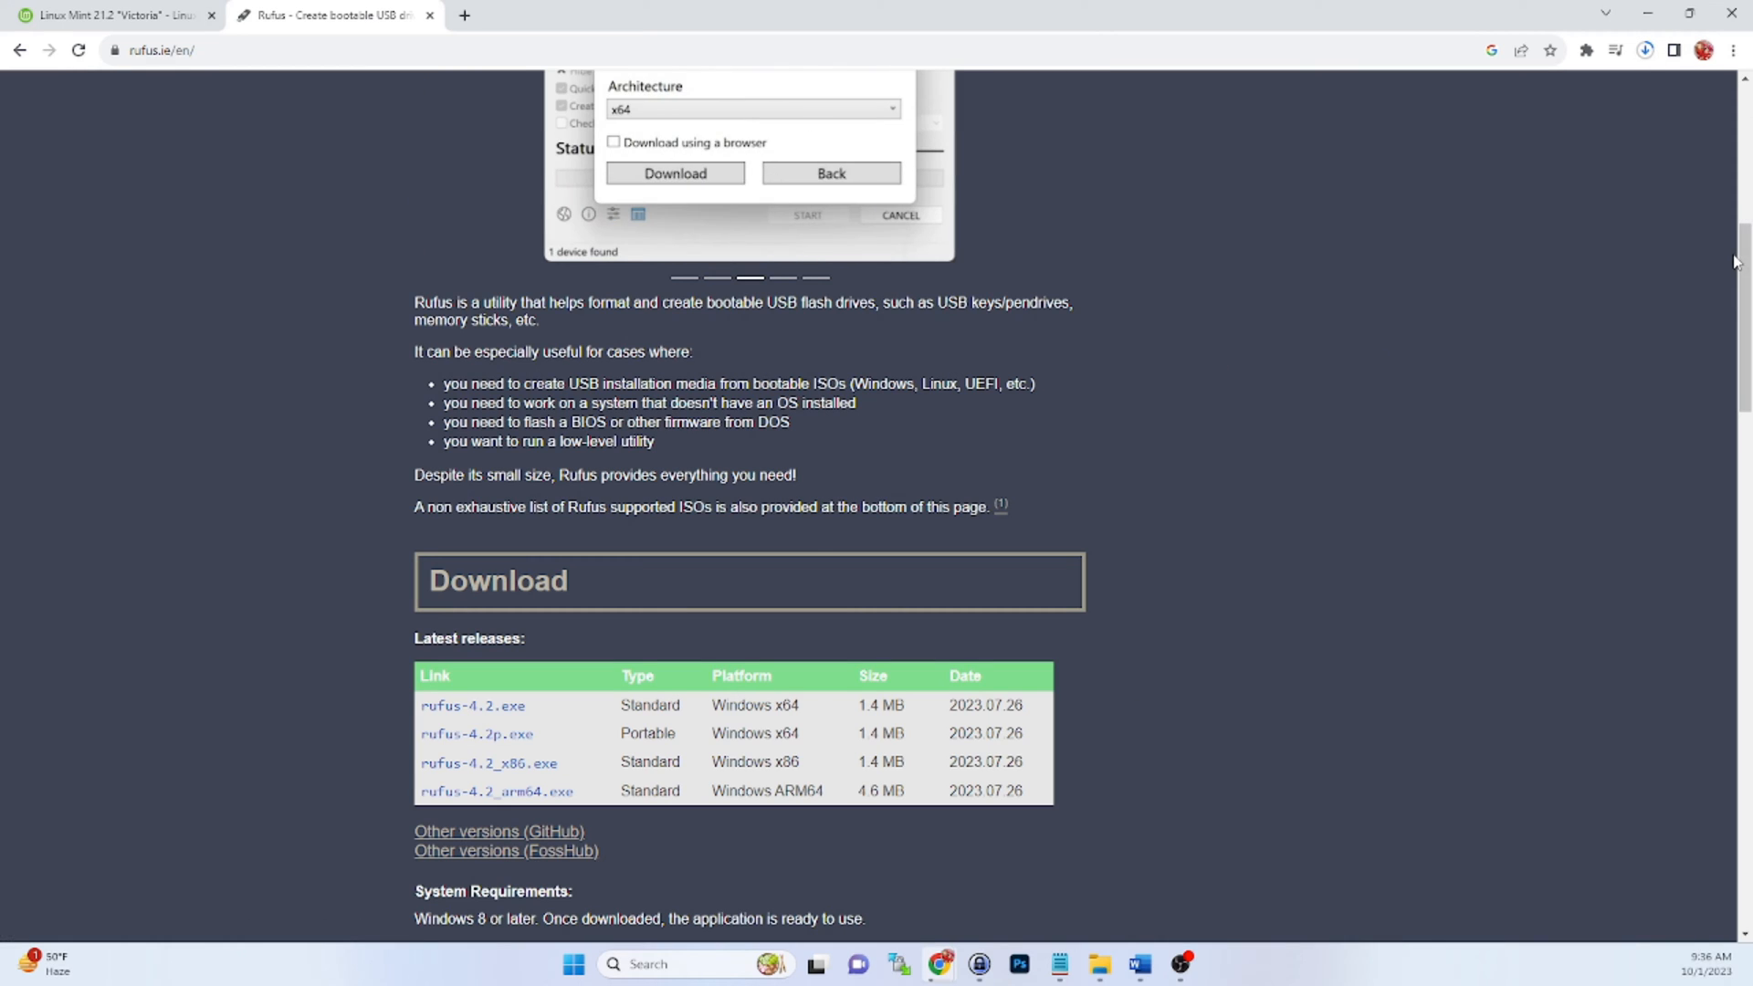
click(1645, 49)
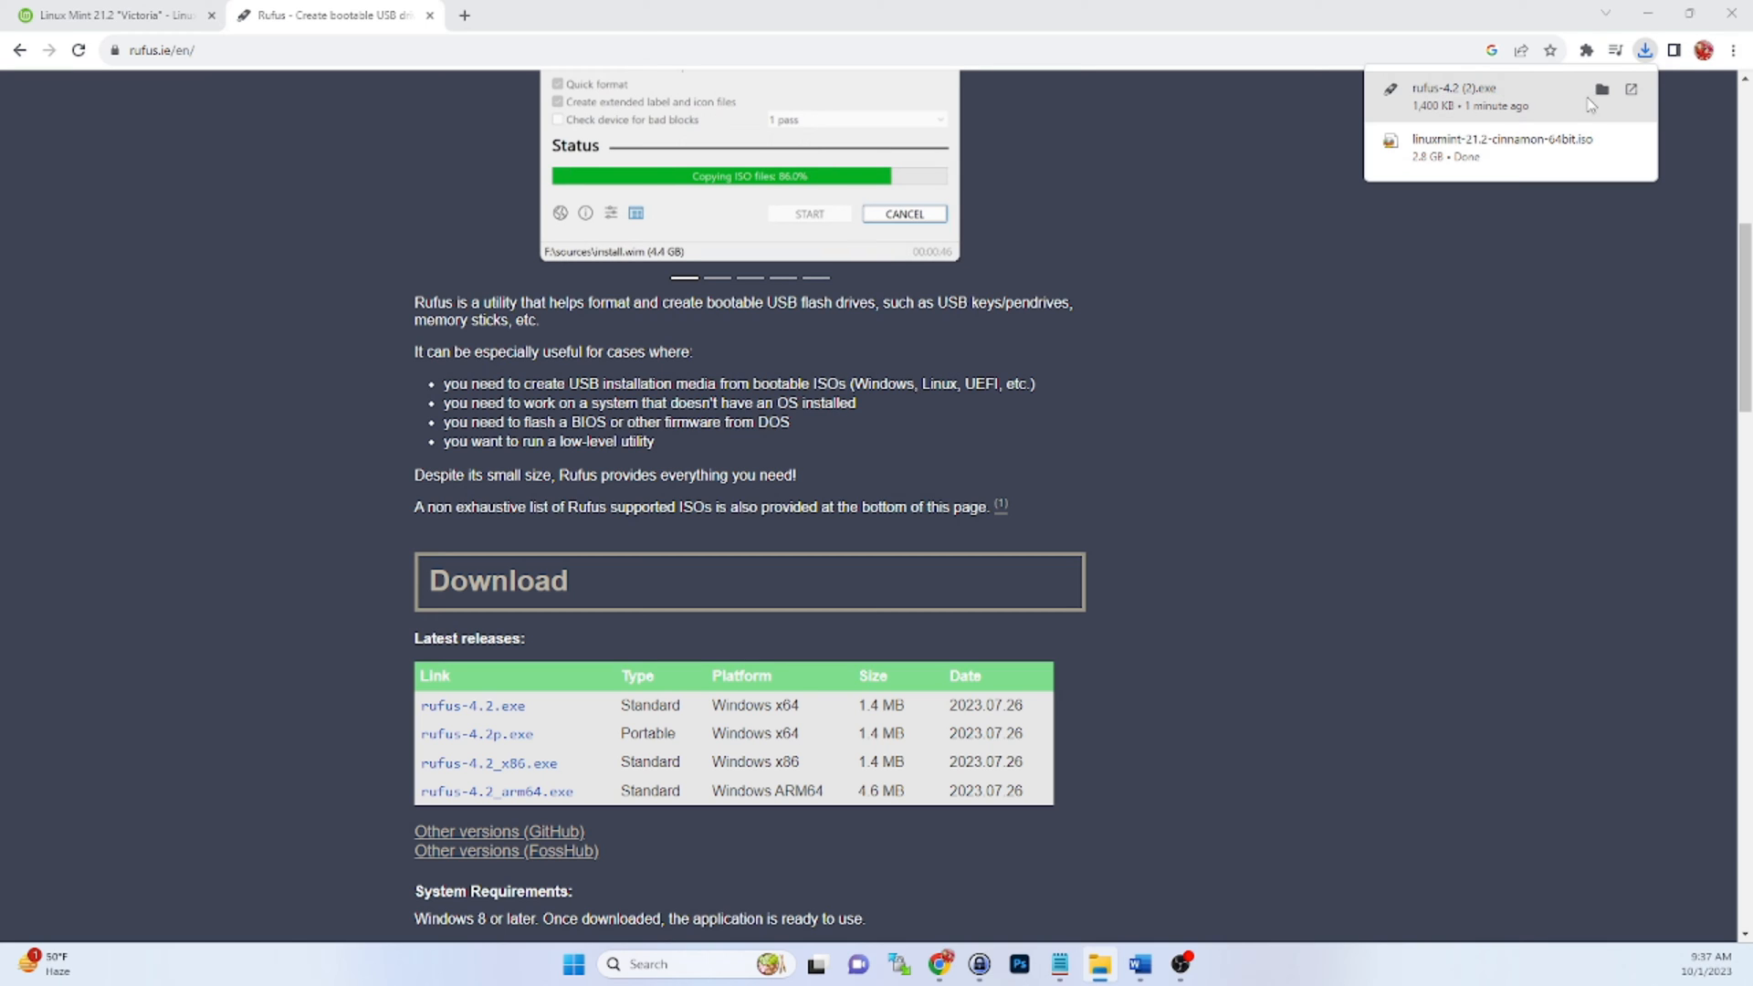
Launch rufus-4.2 (2).exe from the Downloads folder and position its window
click(1602, 90)
drag(971, 515, 902, 341)
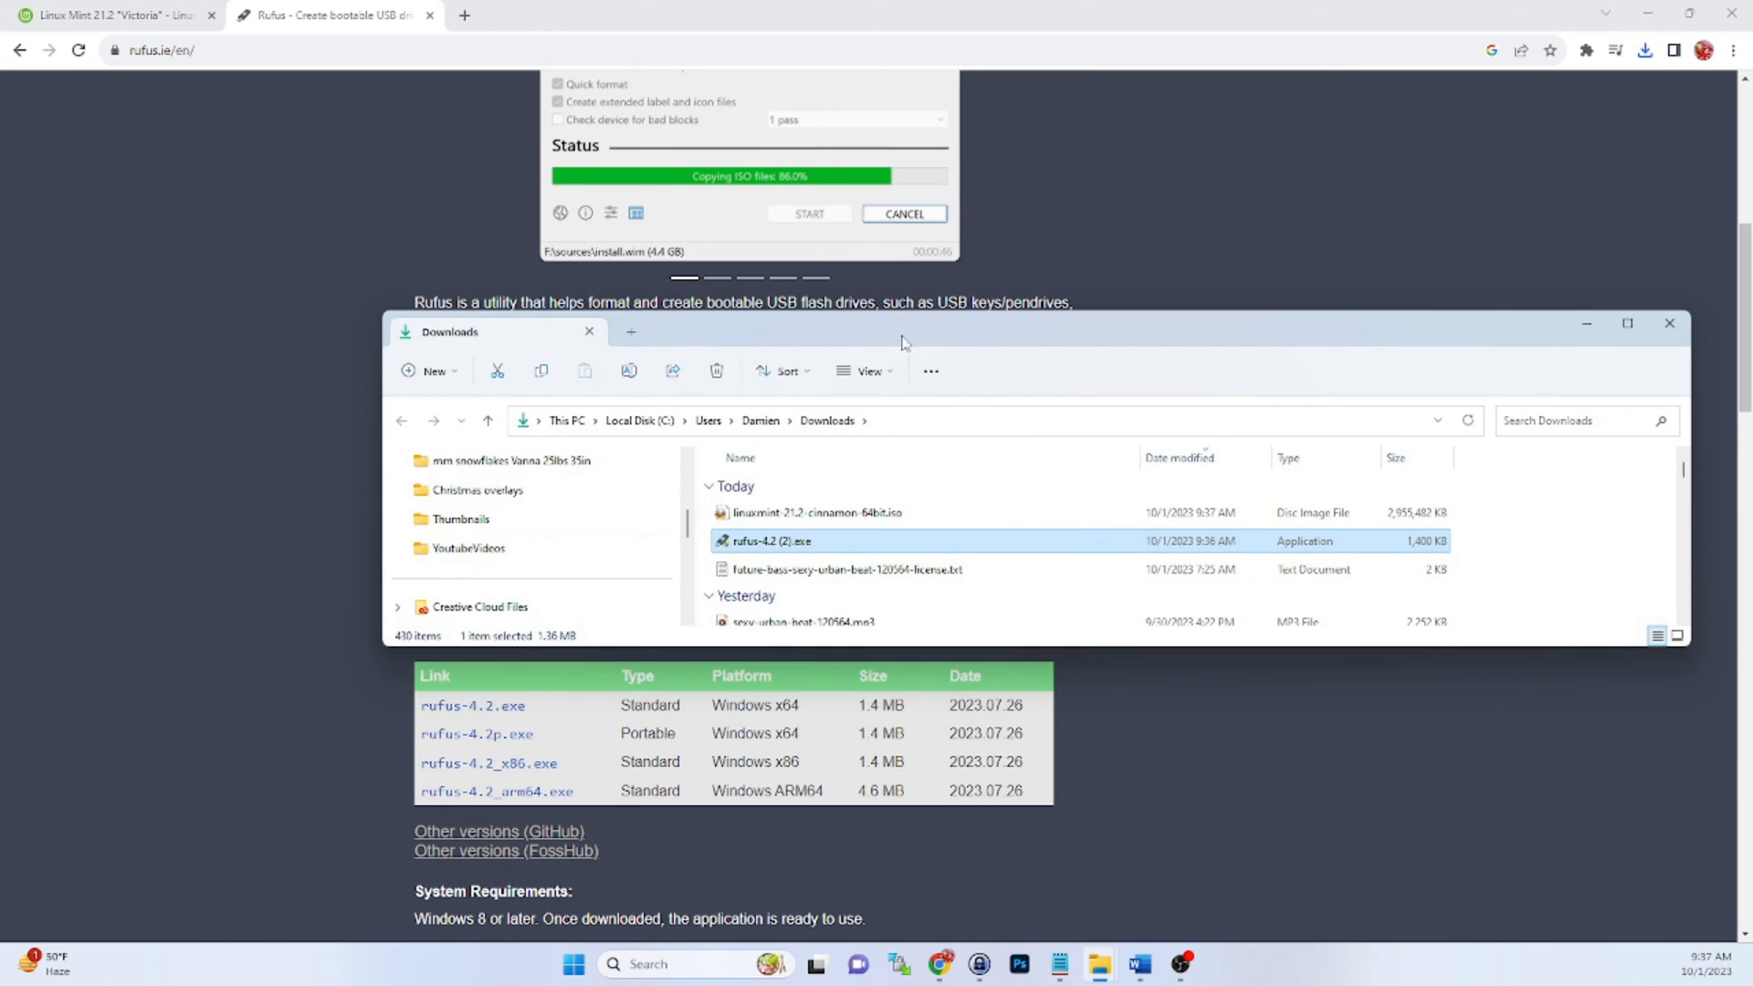
double_click(777, 545)
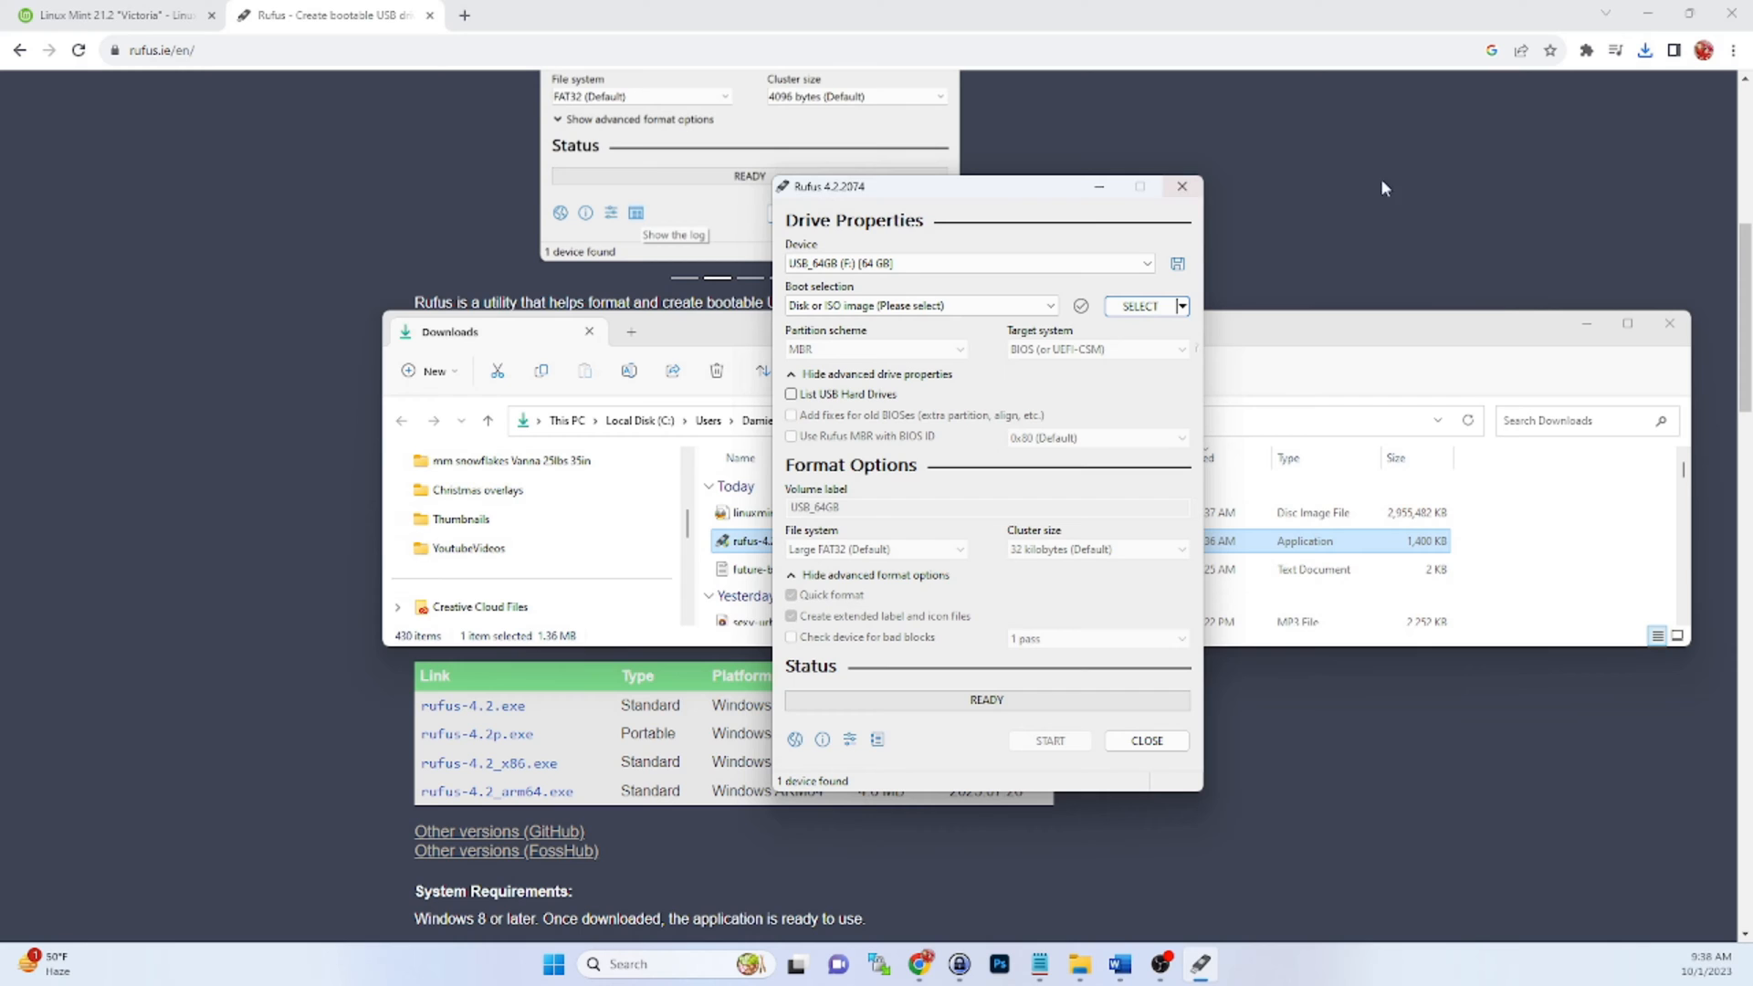
click(1592, 326)
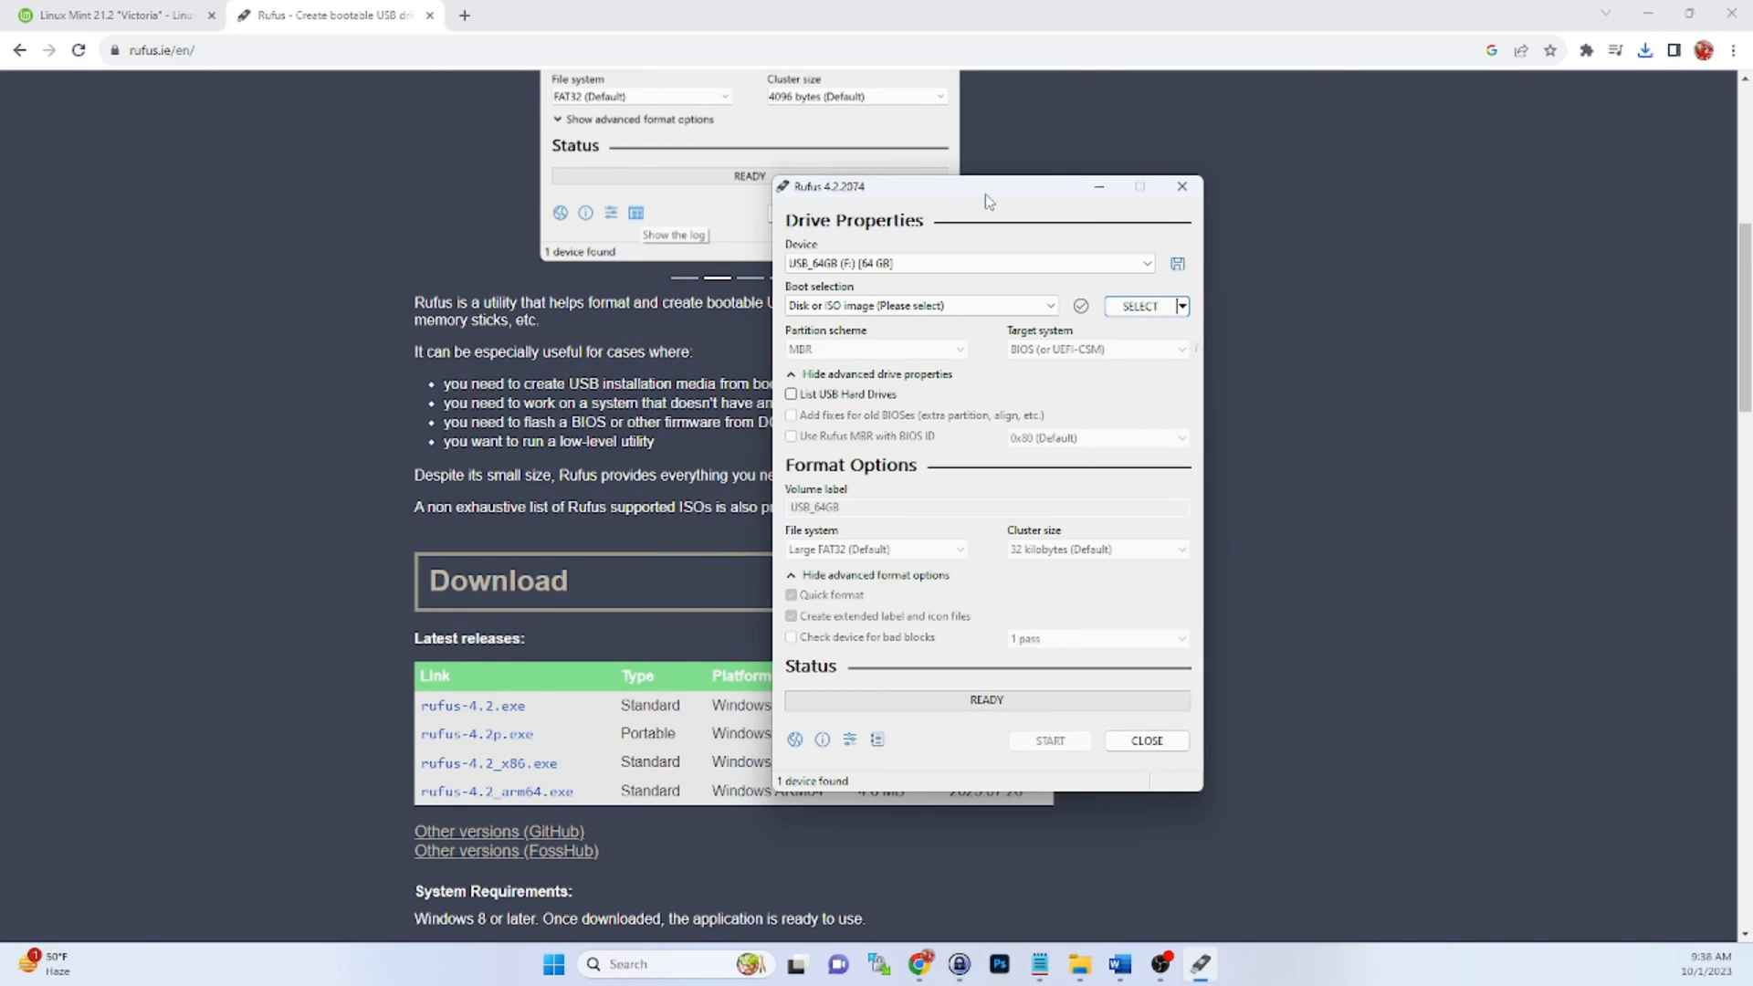
drag(984, 193, 1301, 146)
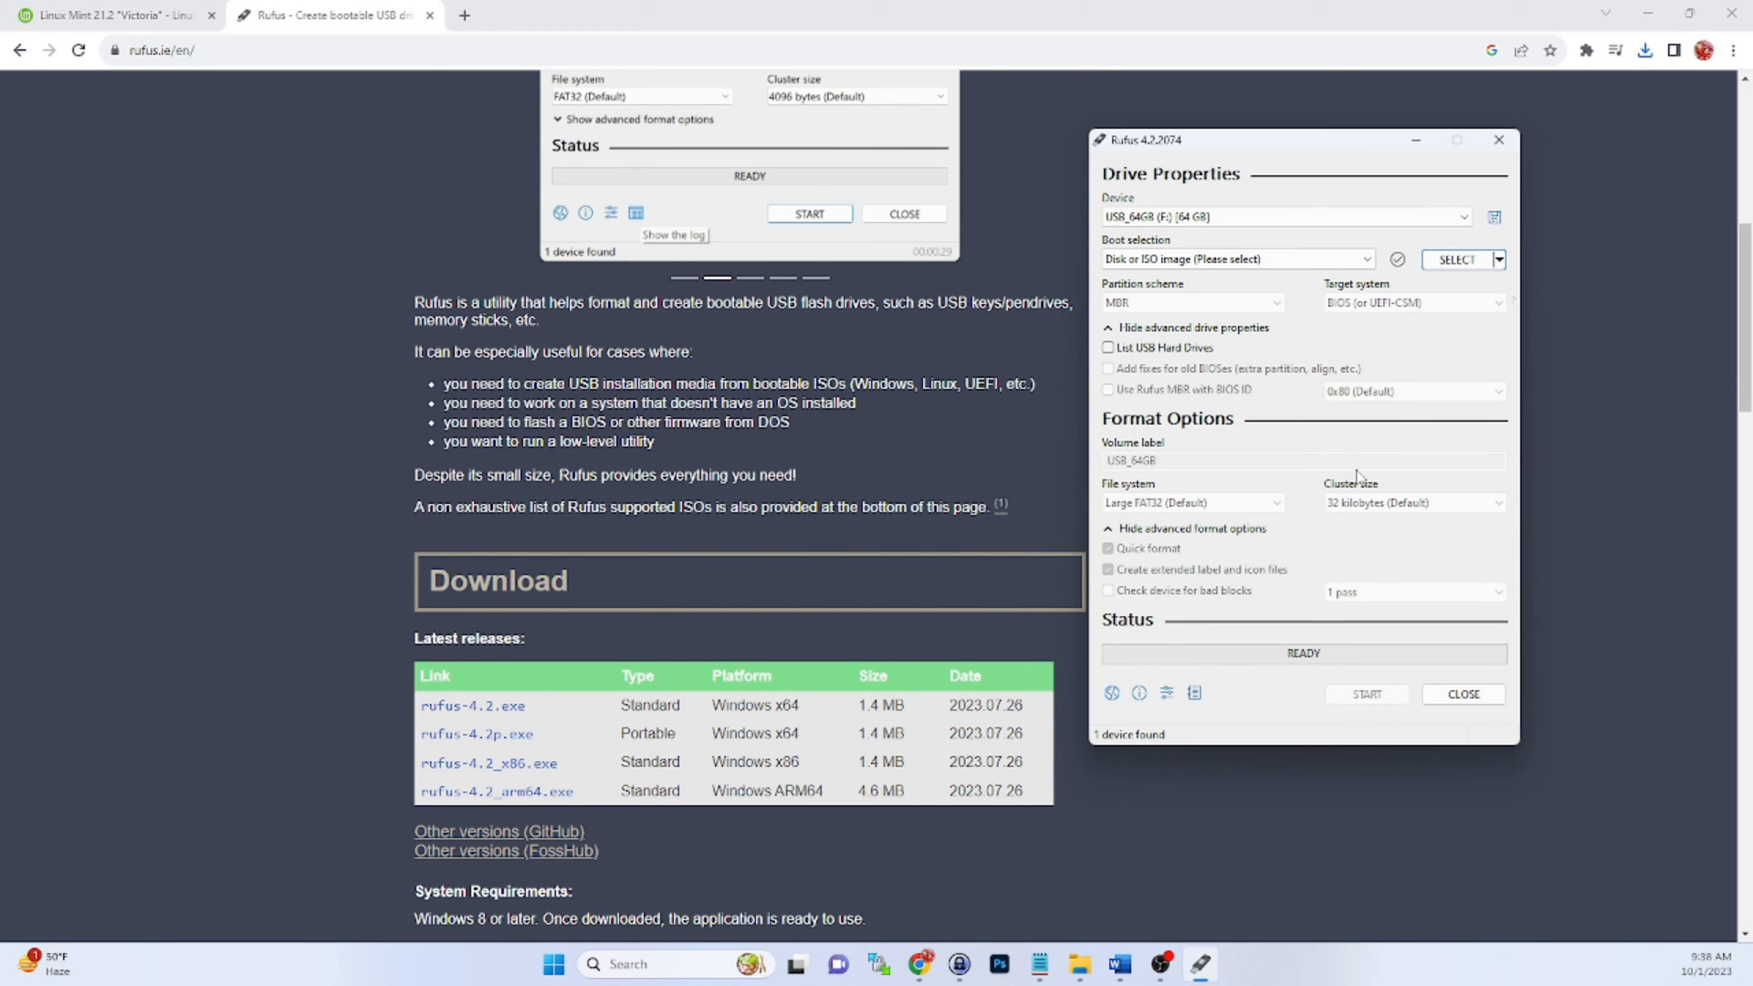
Make USB_64GB (F:) the target device
click(1269, 229)
click(1217, 238)
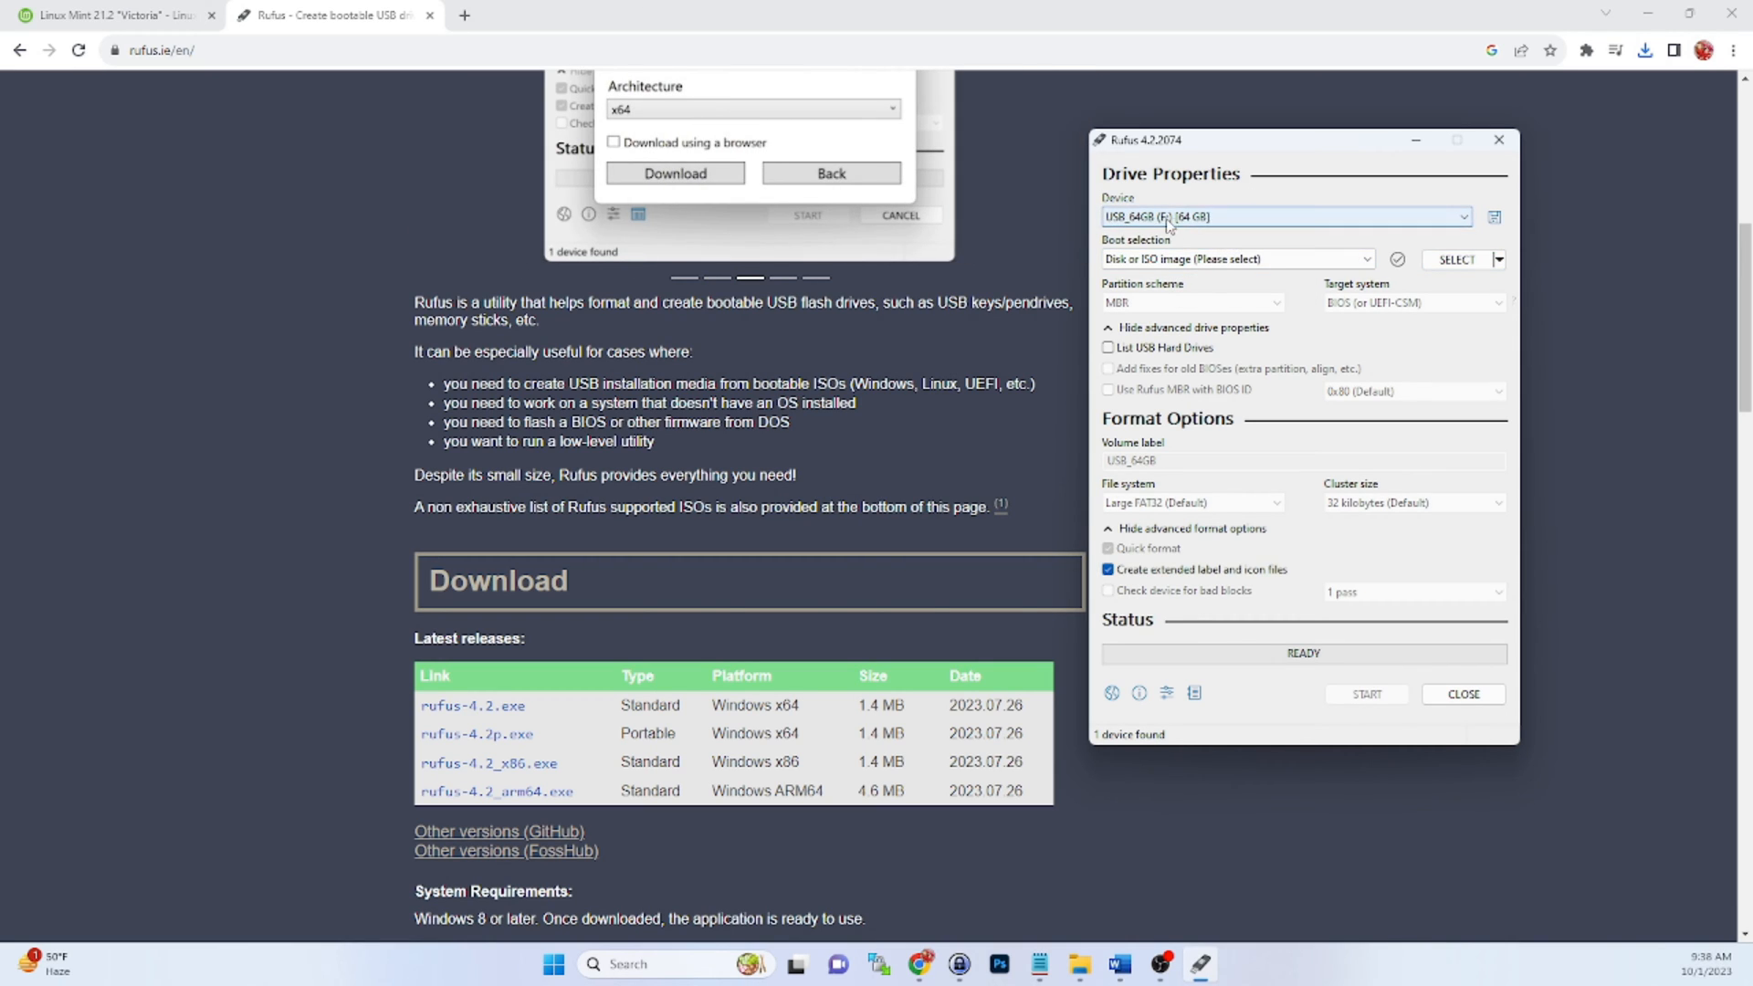
Load linuxmint-21.2-cinnamon-64bit.iso, set 55 GB persistence and append 'Persistent' to the volume label
click(1467, 265)
click(1230, 326)
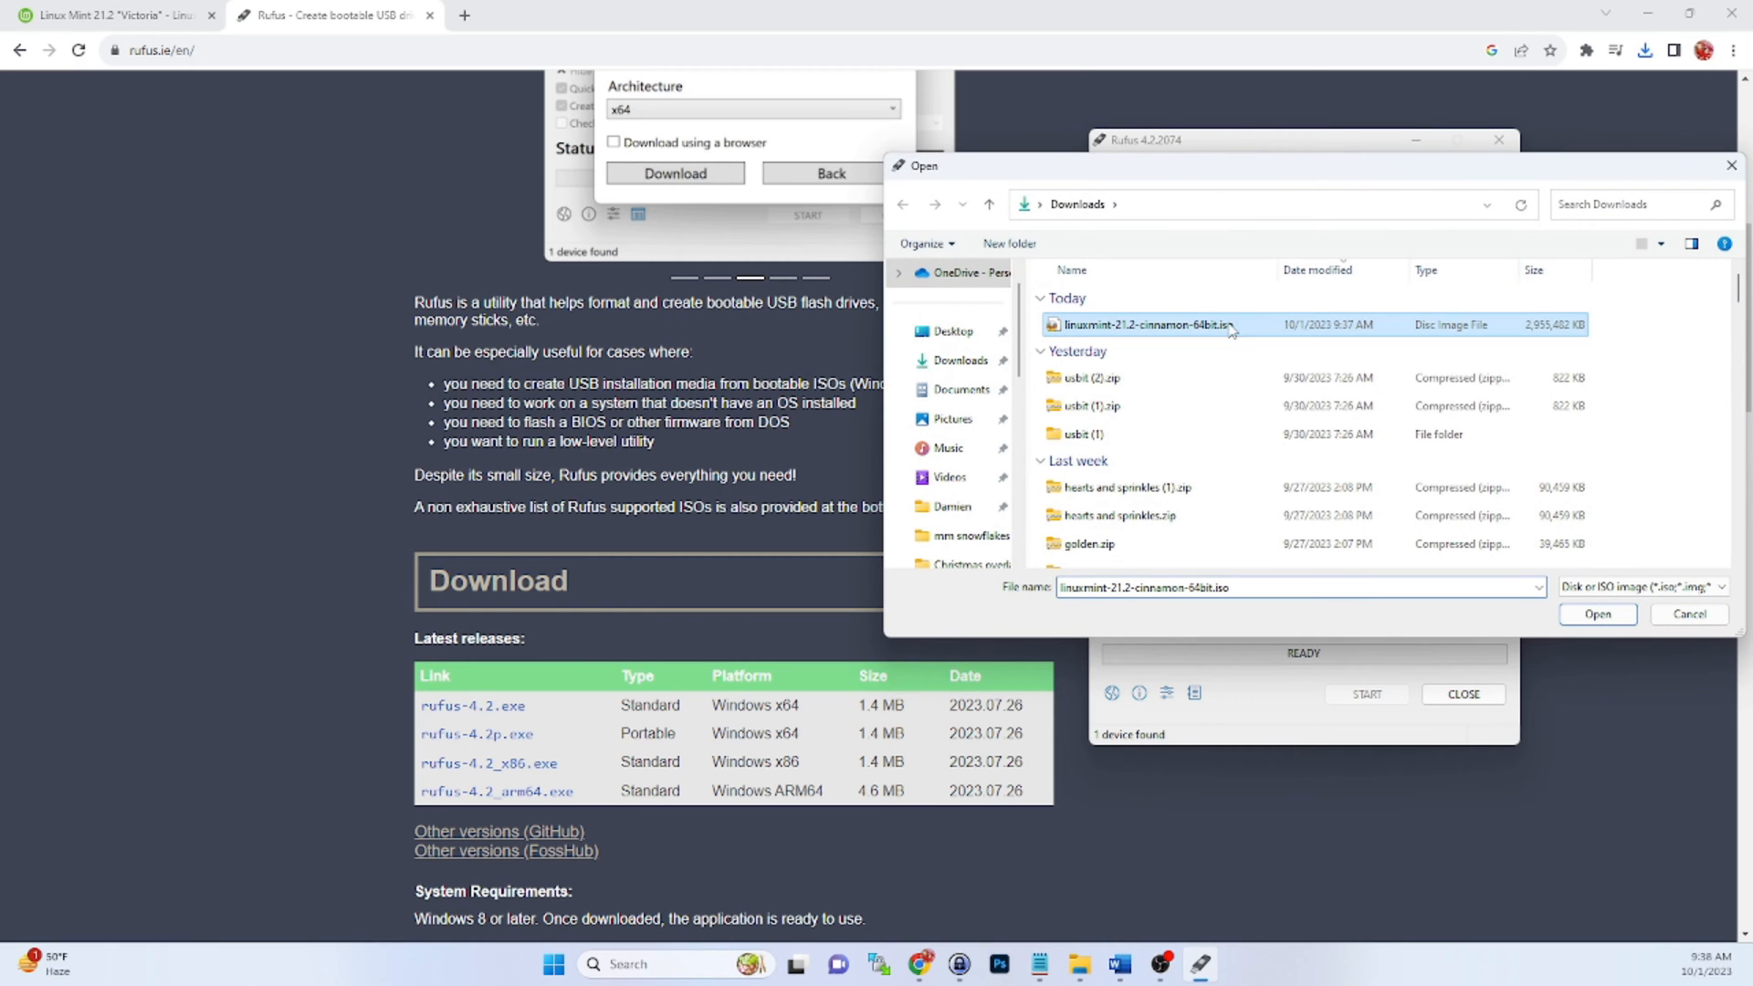
click(1599, 614)
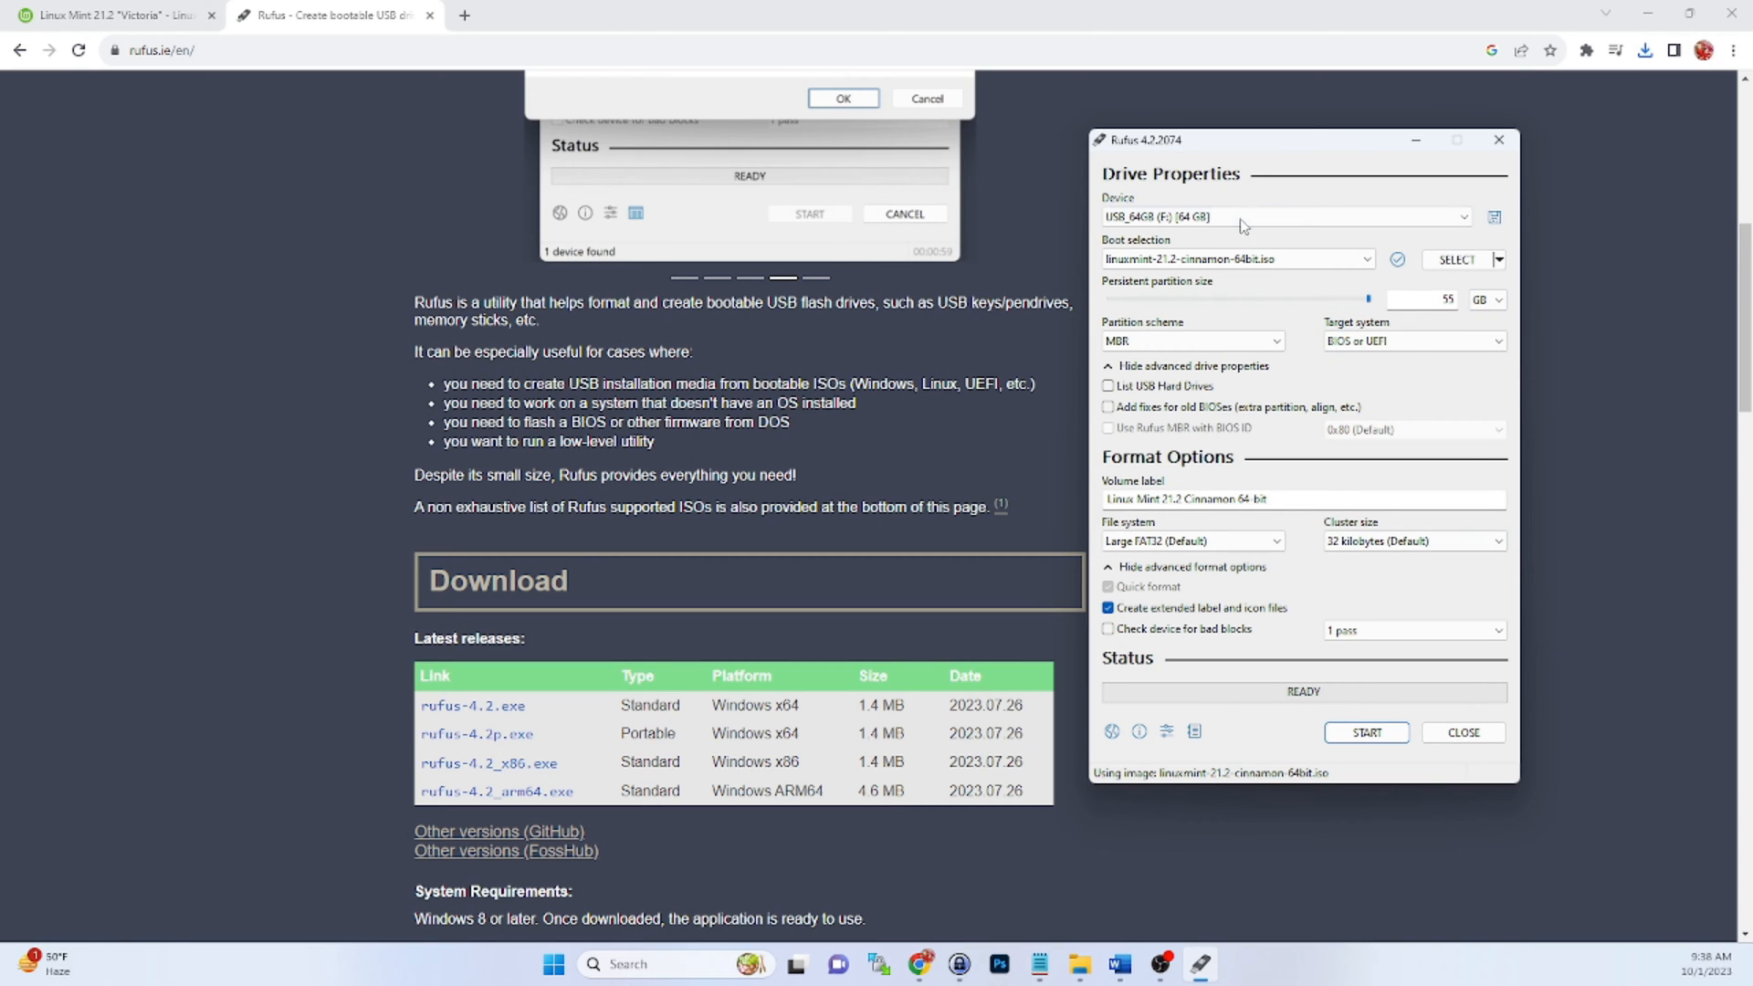
click(1293, 499)
text(Persistent)
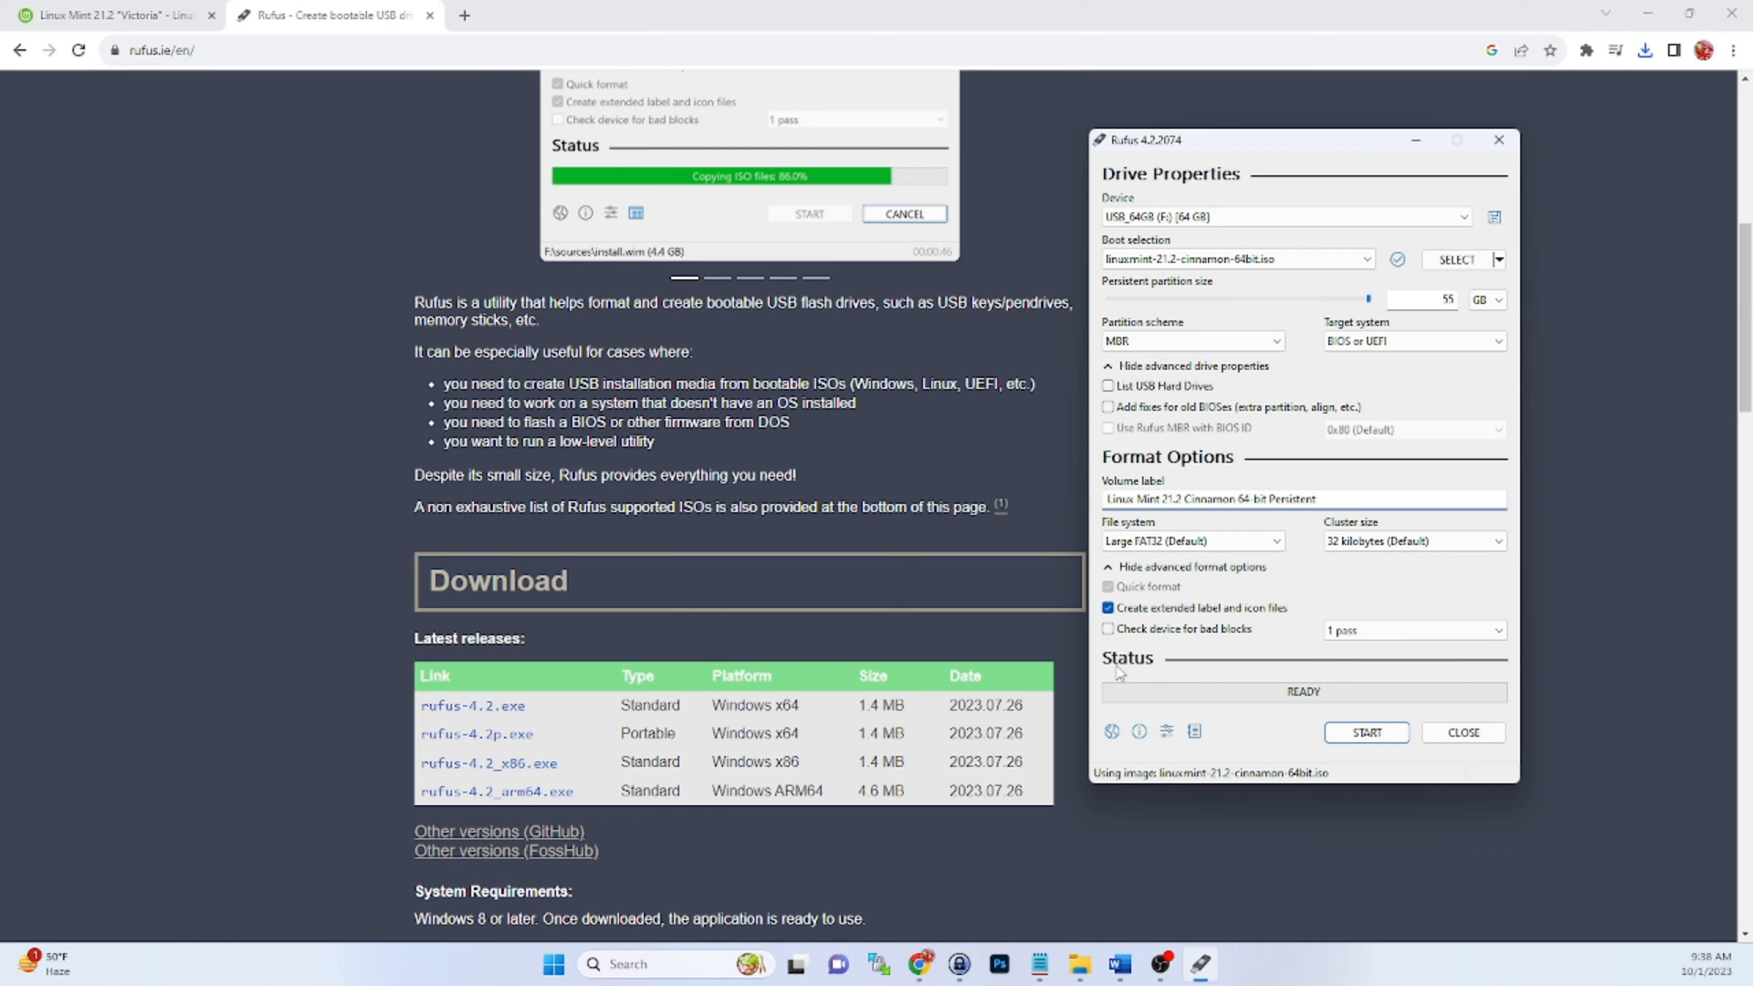
Start the write, accepting newer Grub and Syslinux files, data erasure and multiple partitions
click(1366, 734)
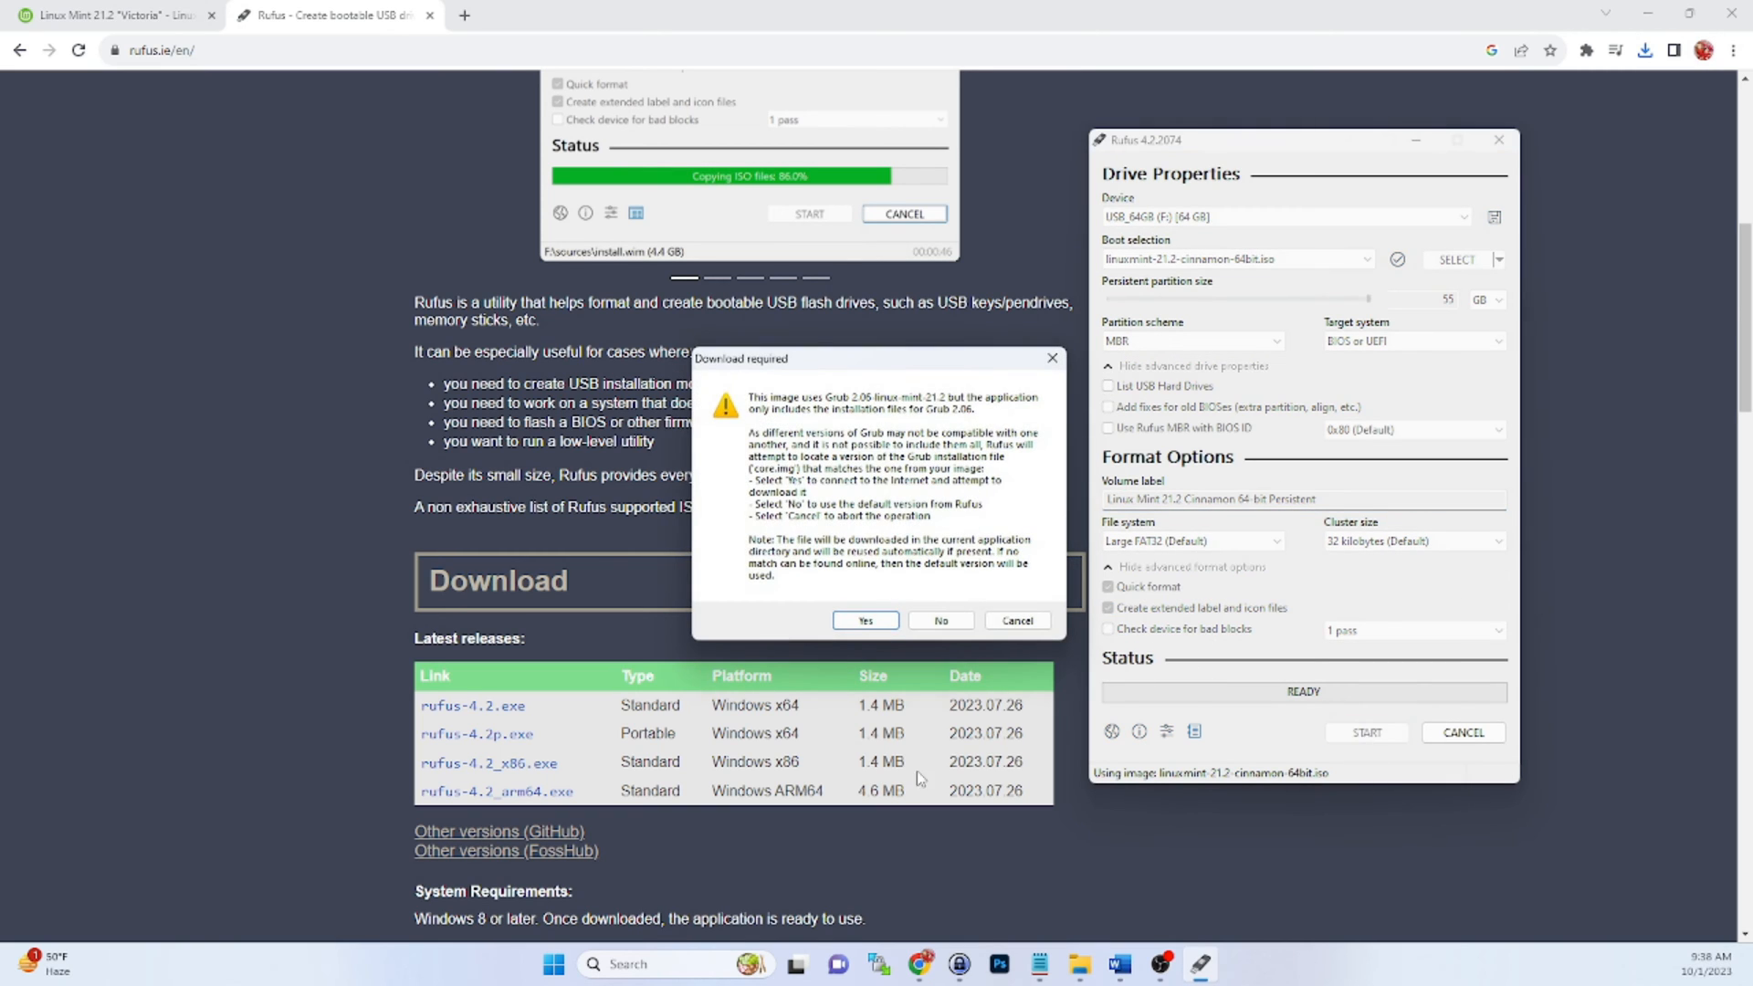
click(854, 626)
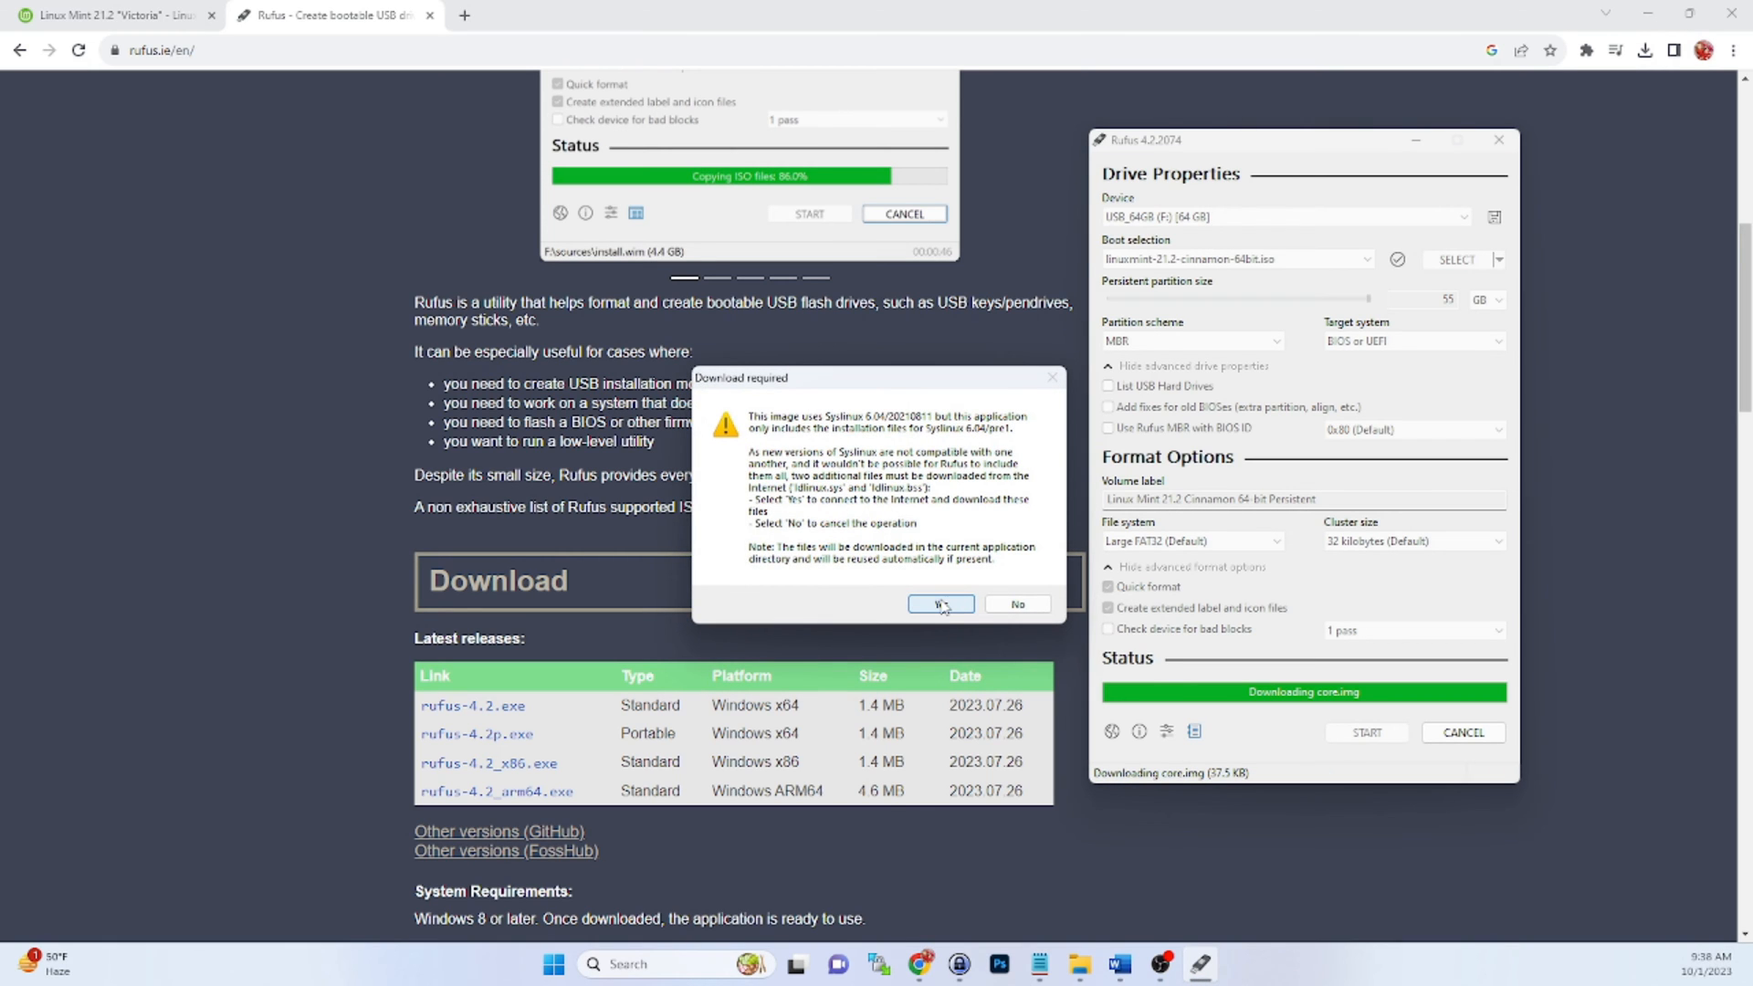
click(941, 604)
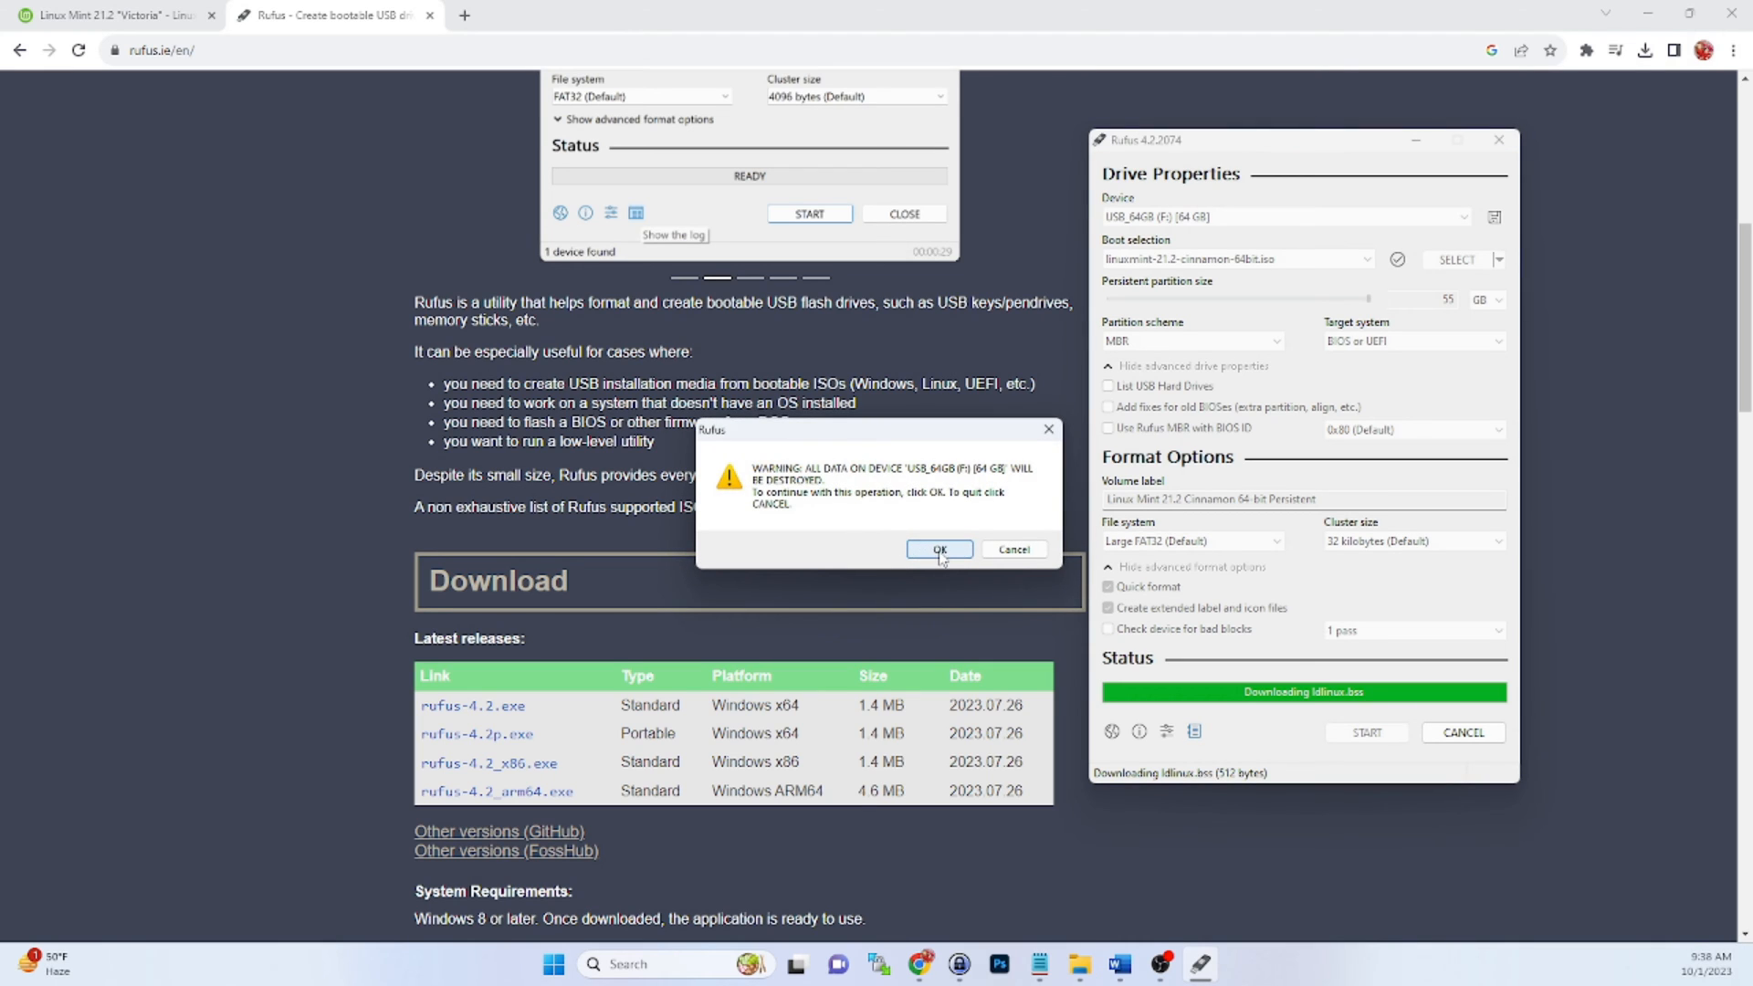
click(940, 551)
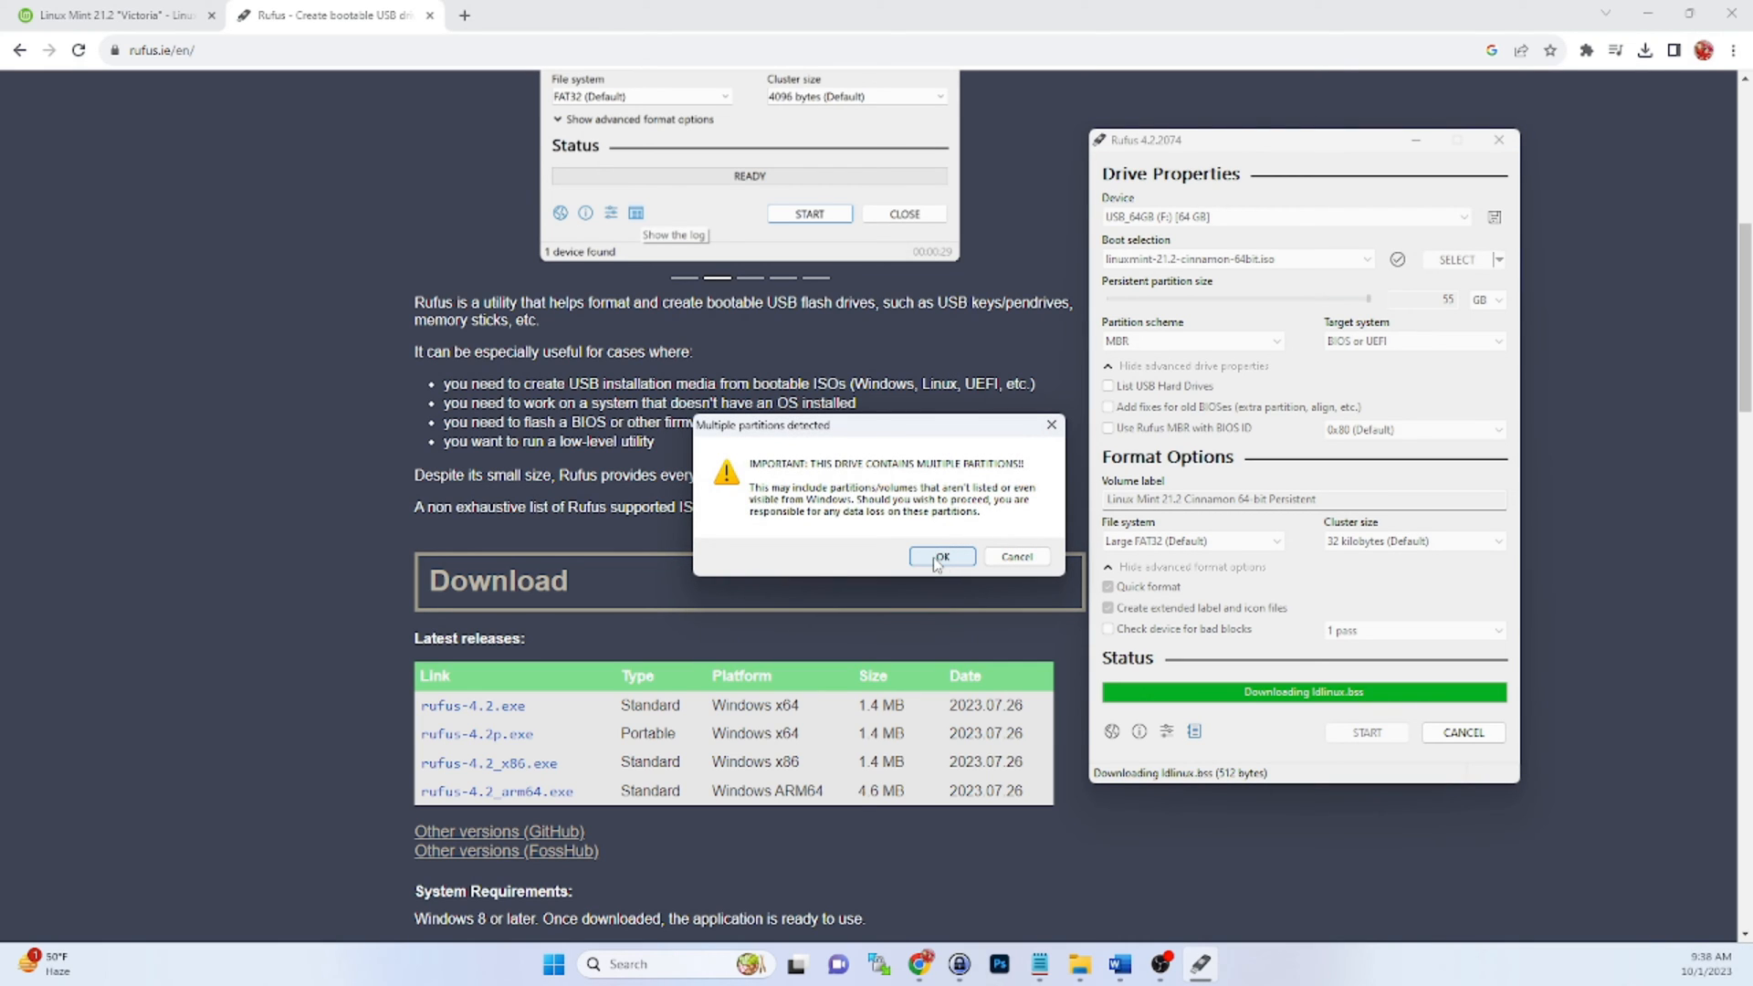
click(940, 558)
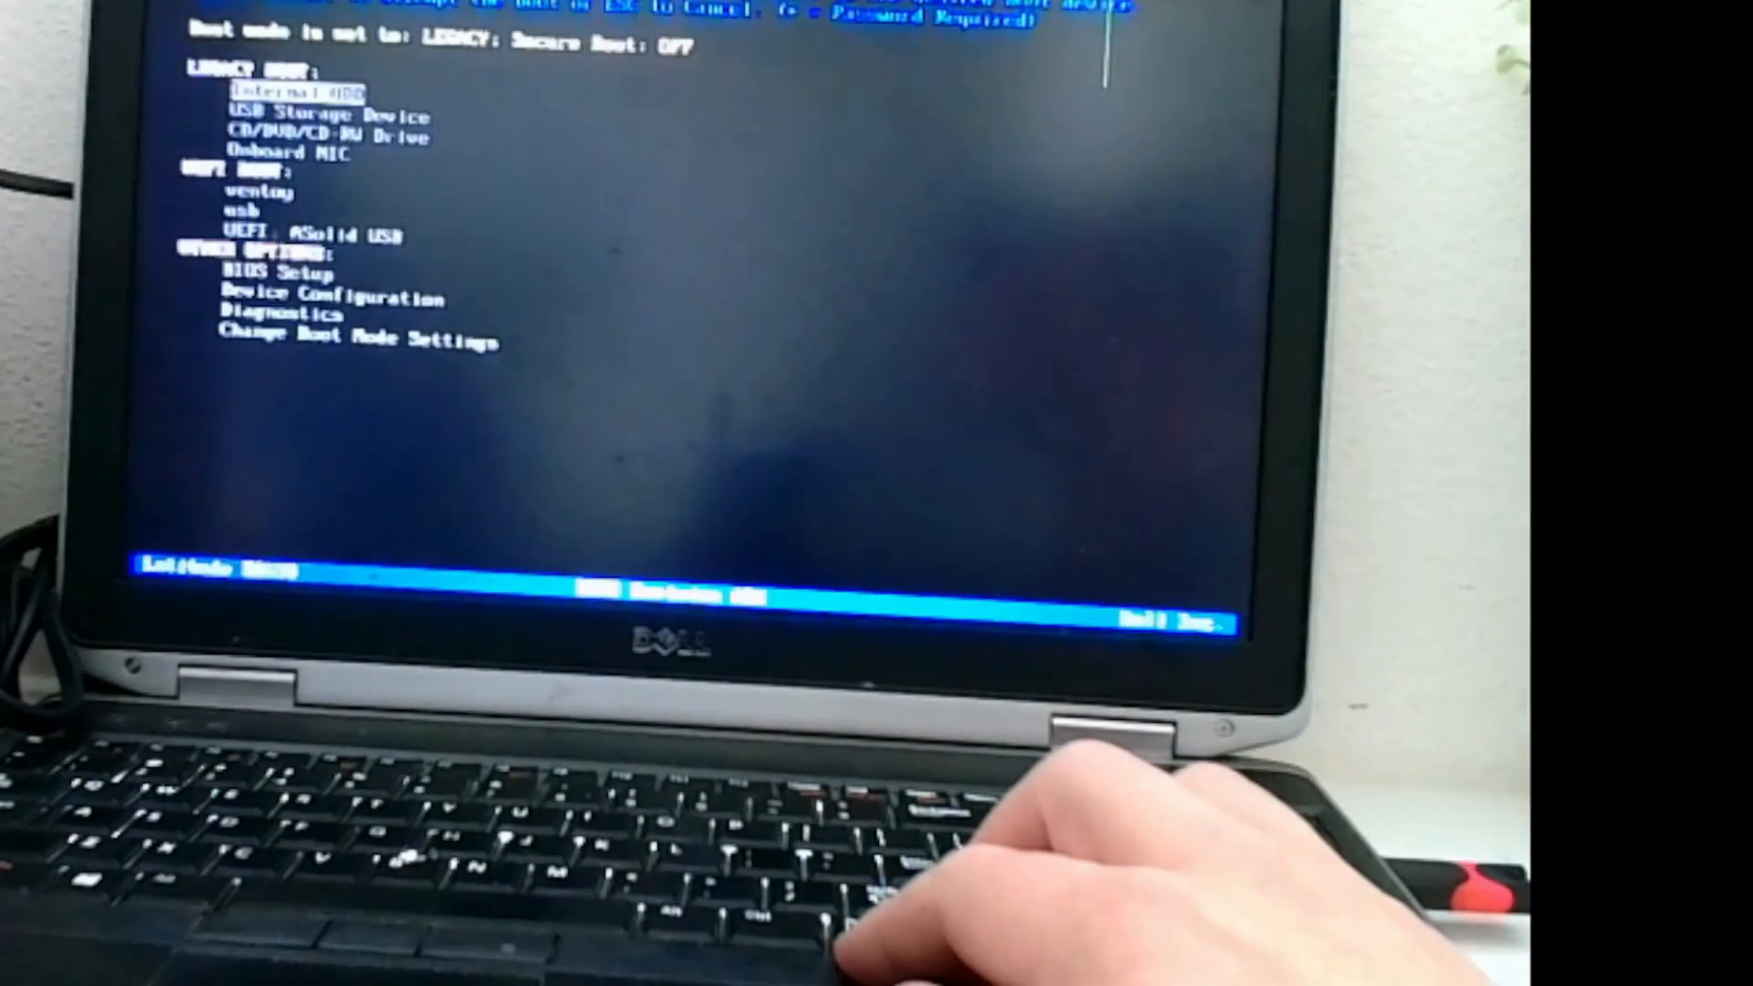
Choose USB Storage Device in the boot menu and start Linux Mint from its boot menu
key(Down)
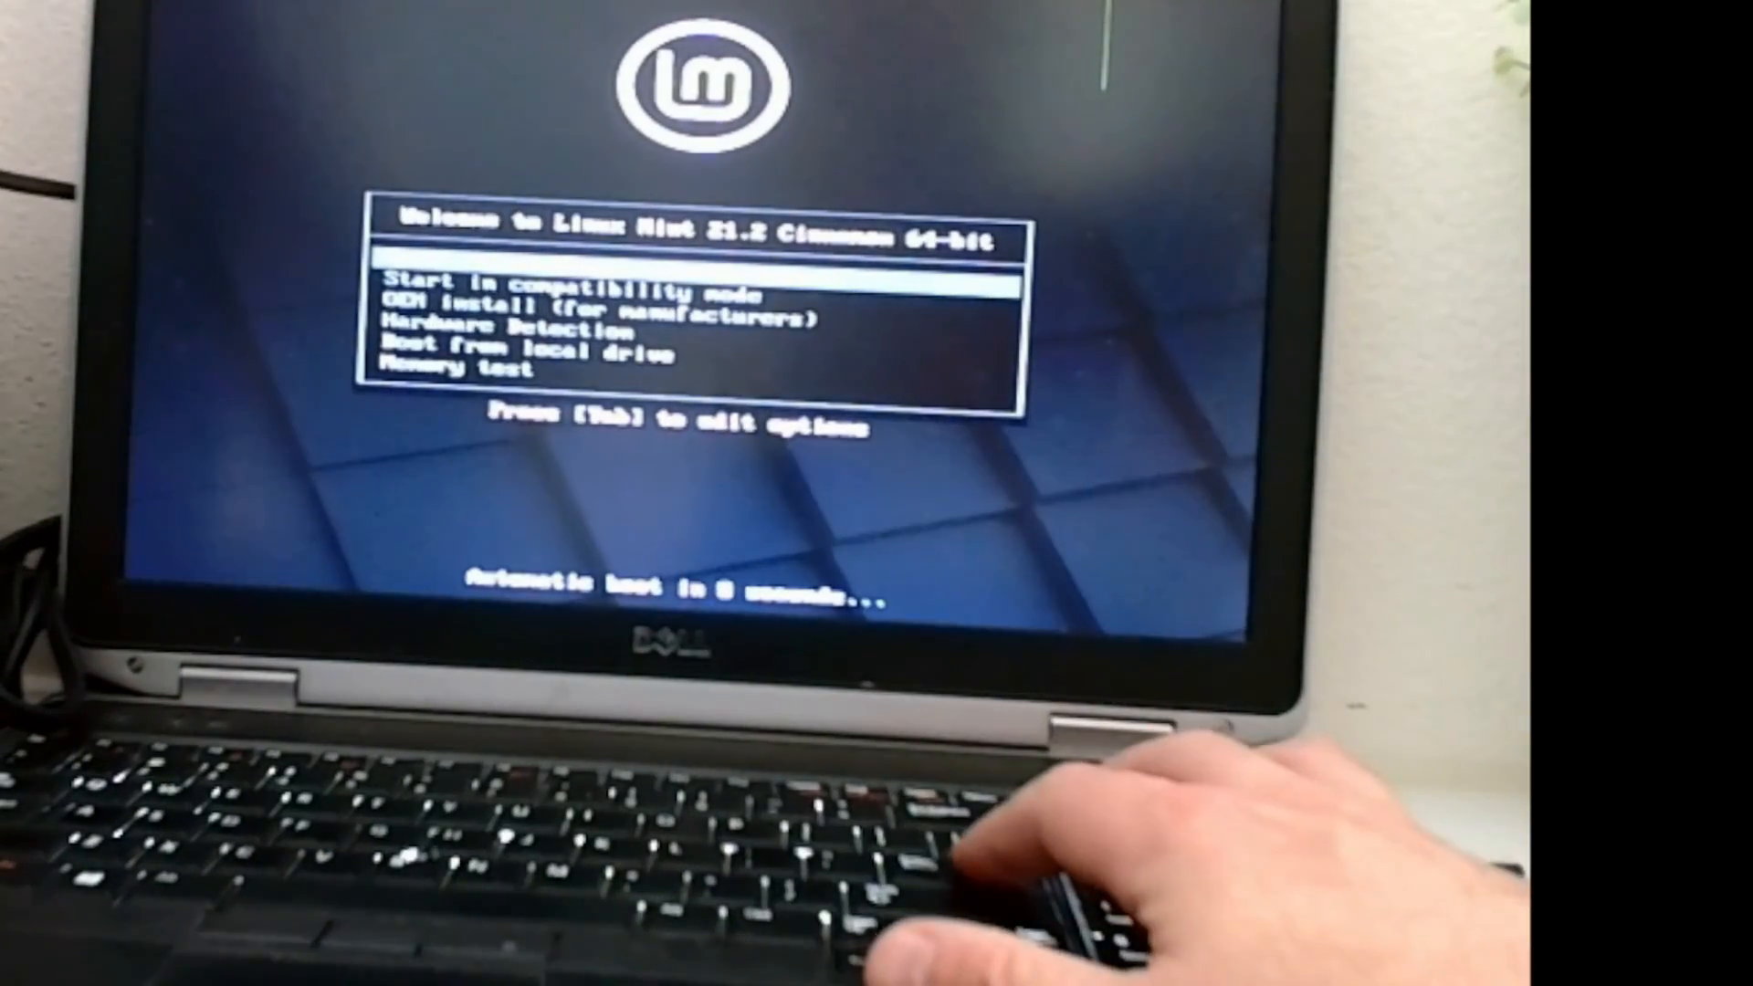
key(Up)
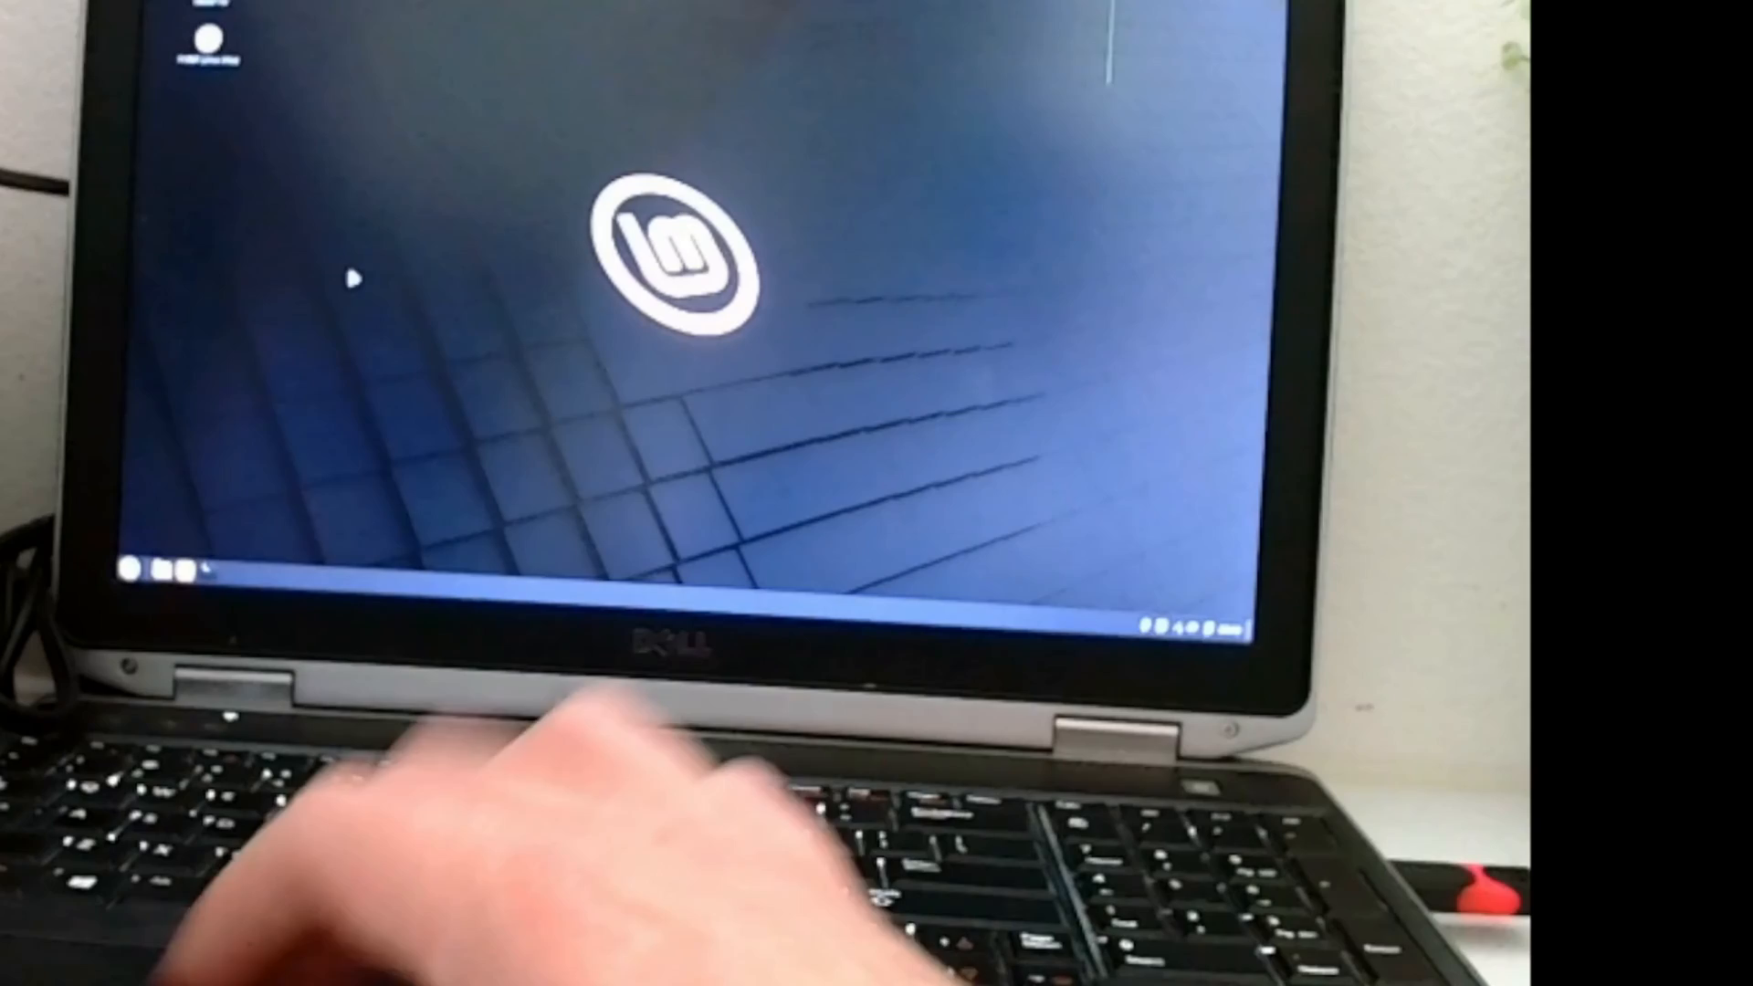
Create an empty document named test on the live desktop
right_click(350, 274)
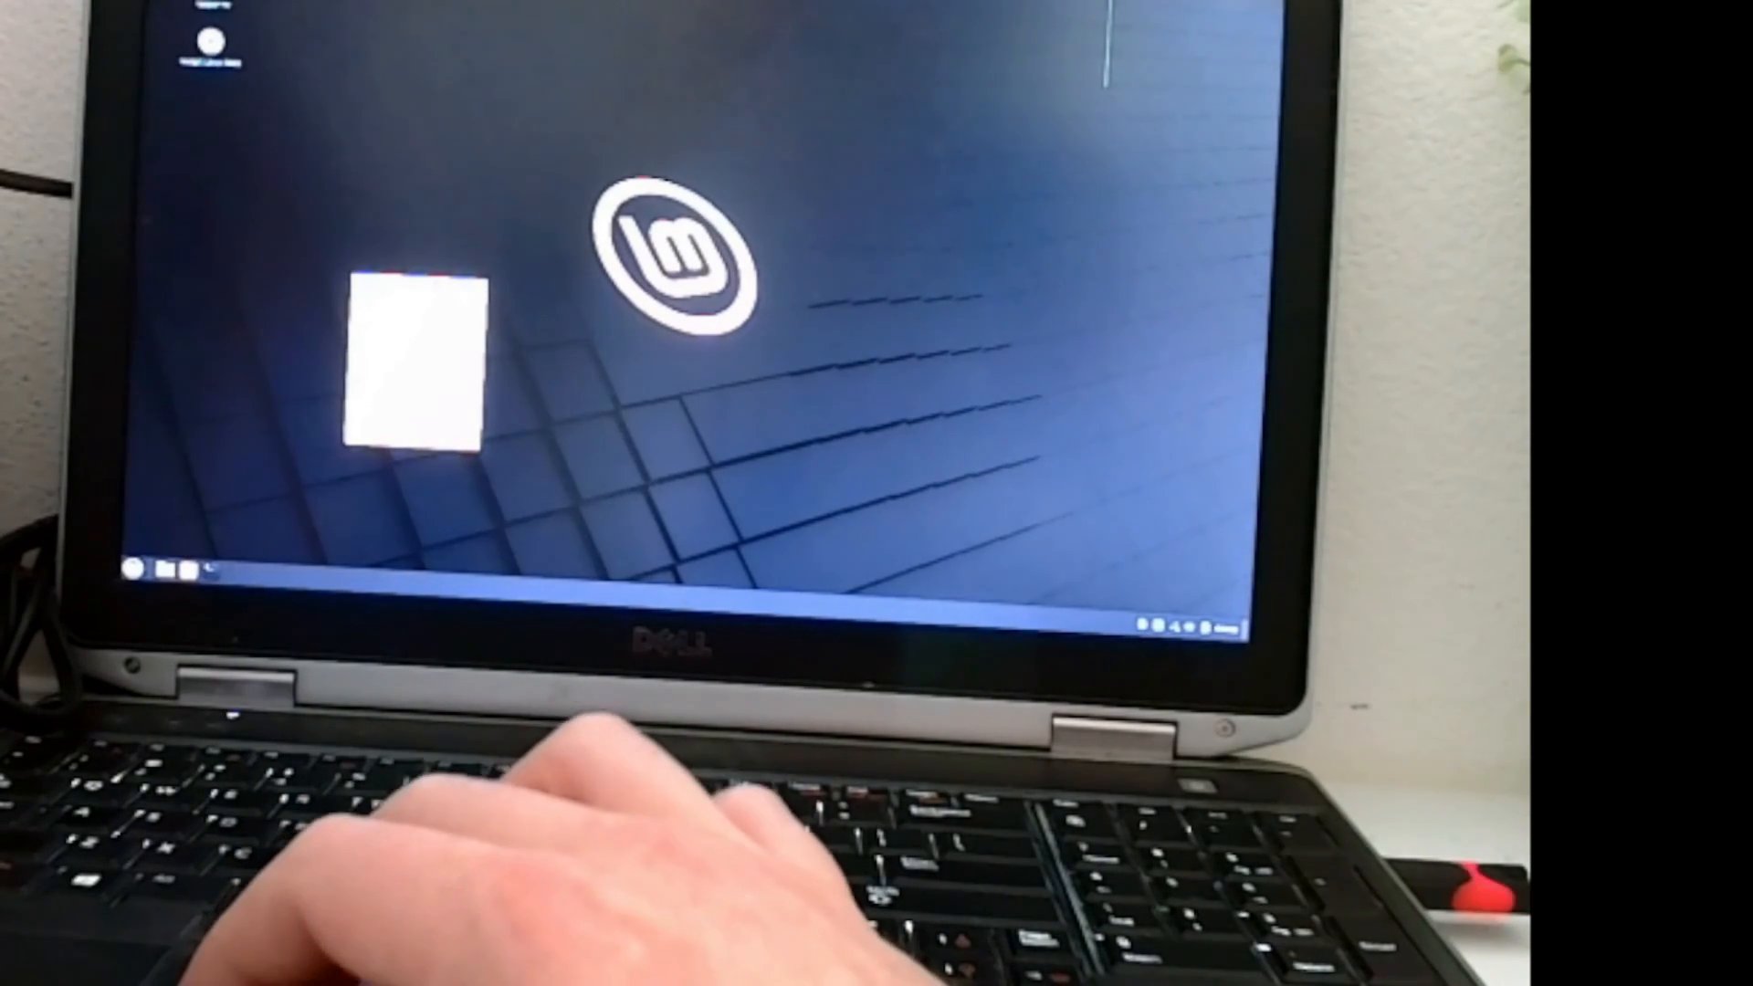
mouse_move(411, 316)
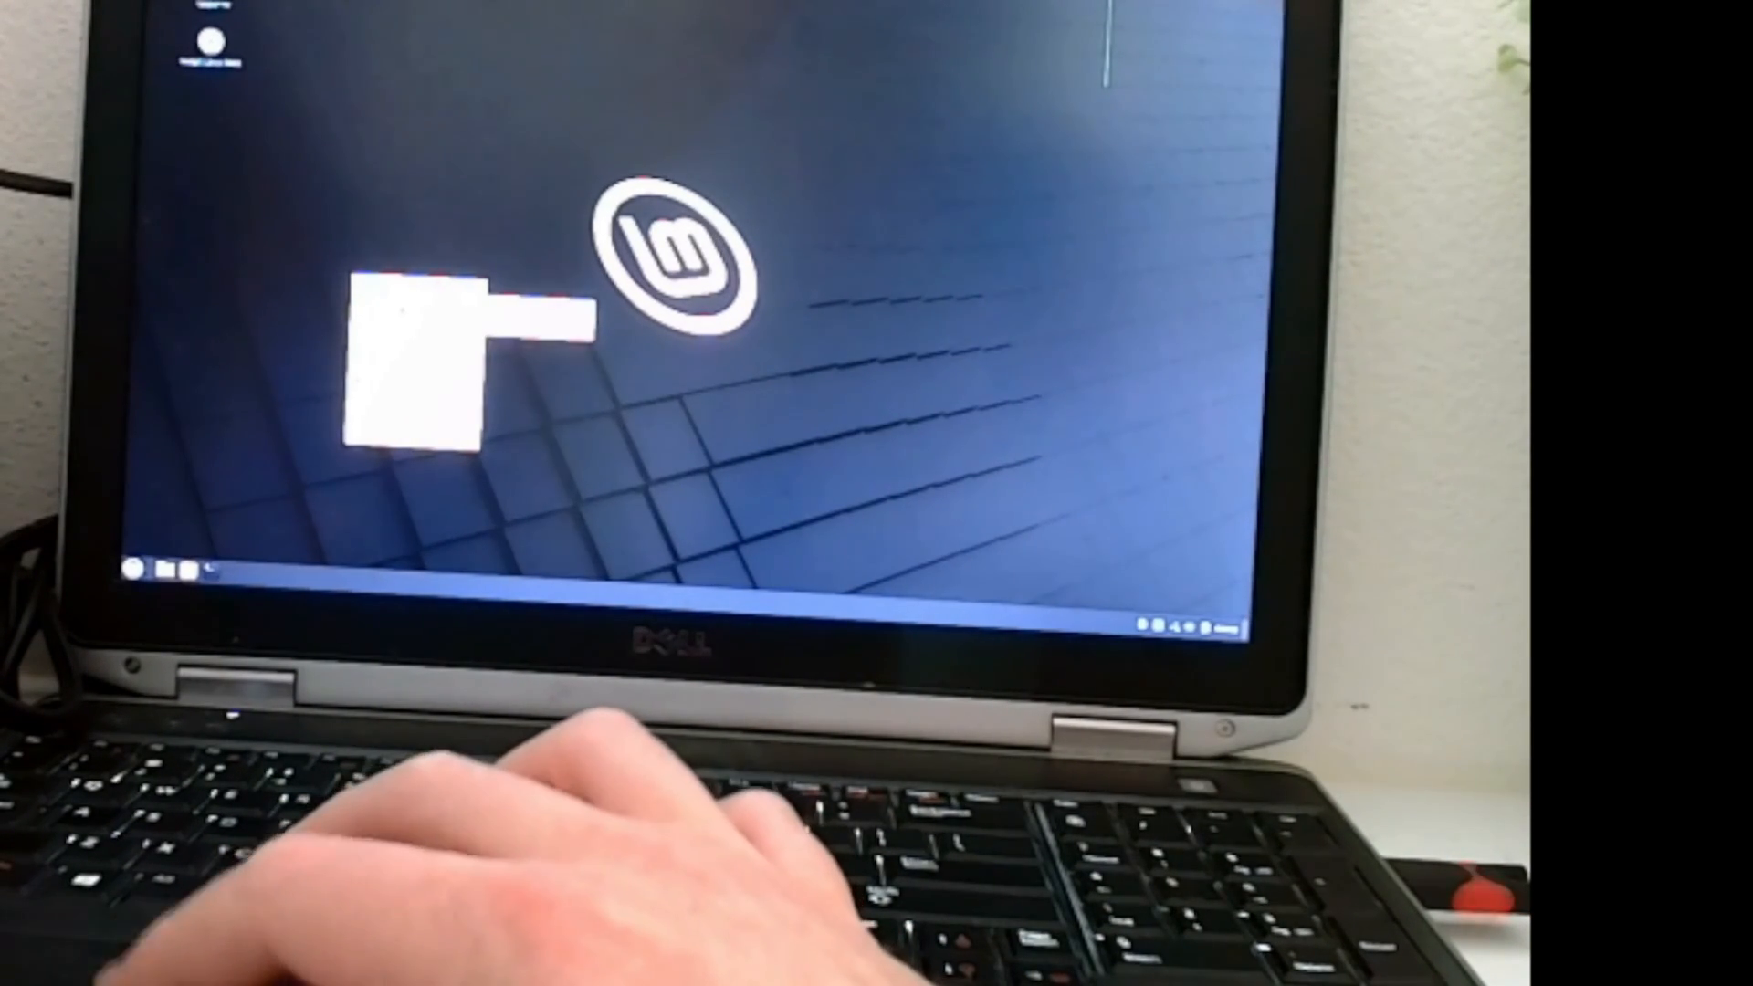
click(516, 334)
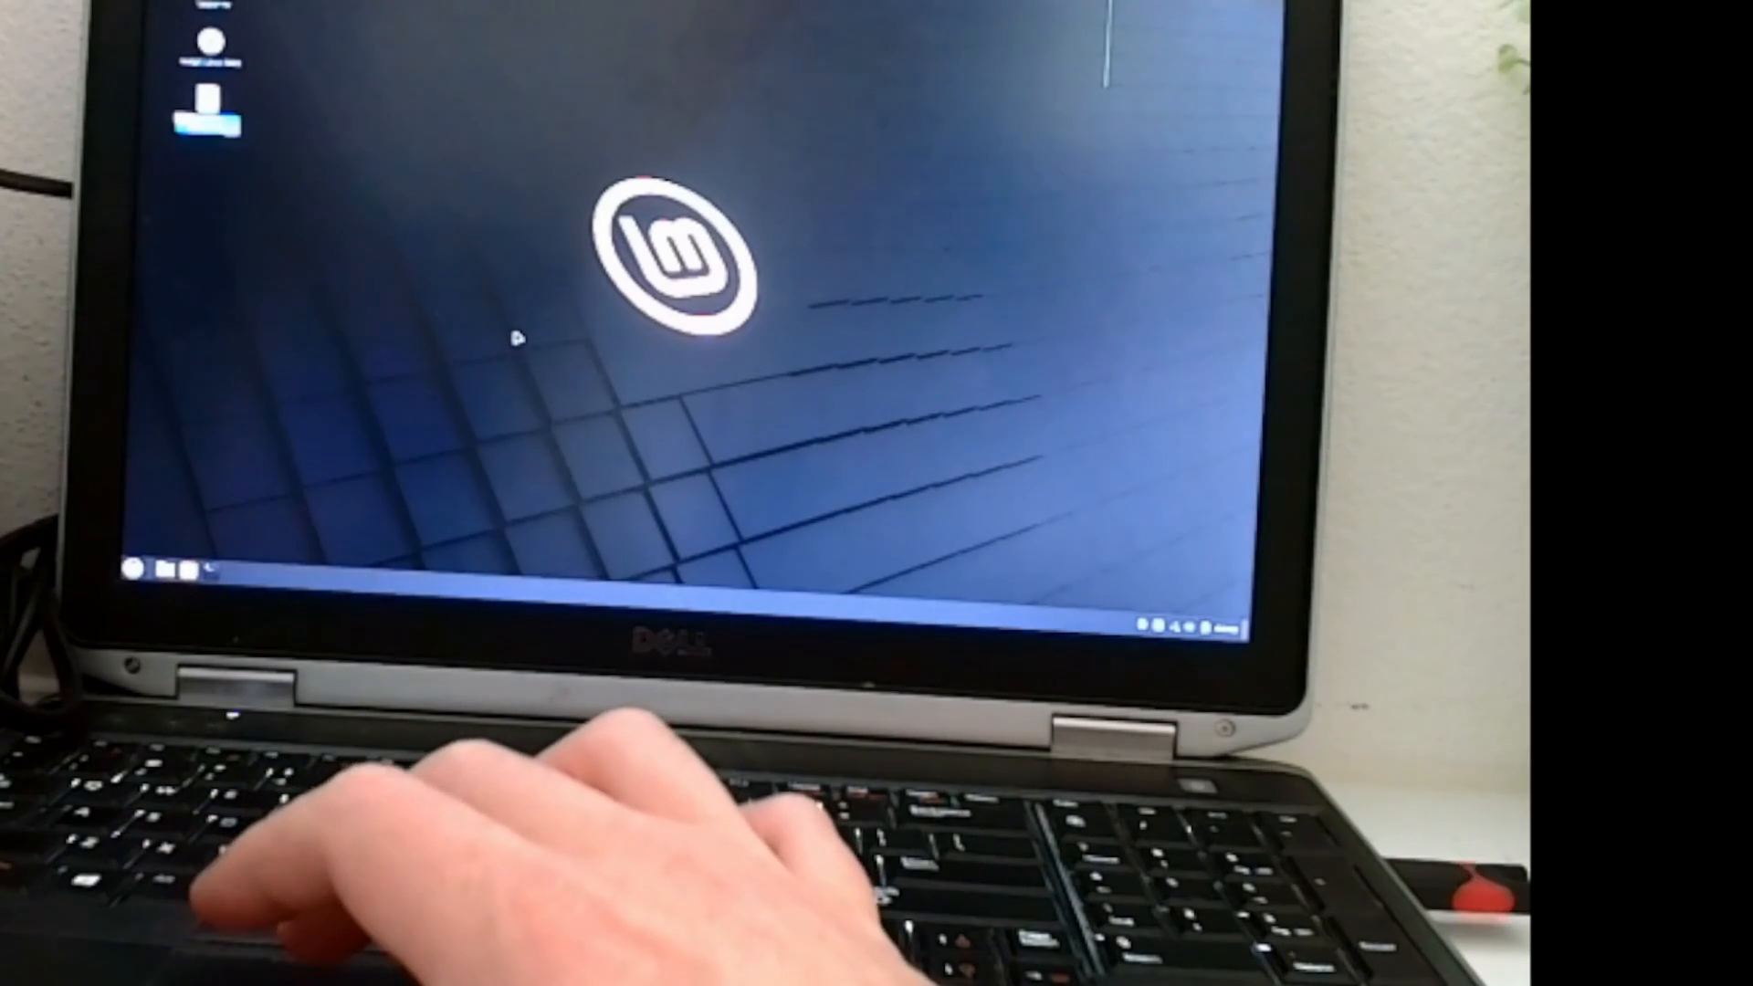
text(test)
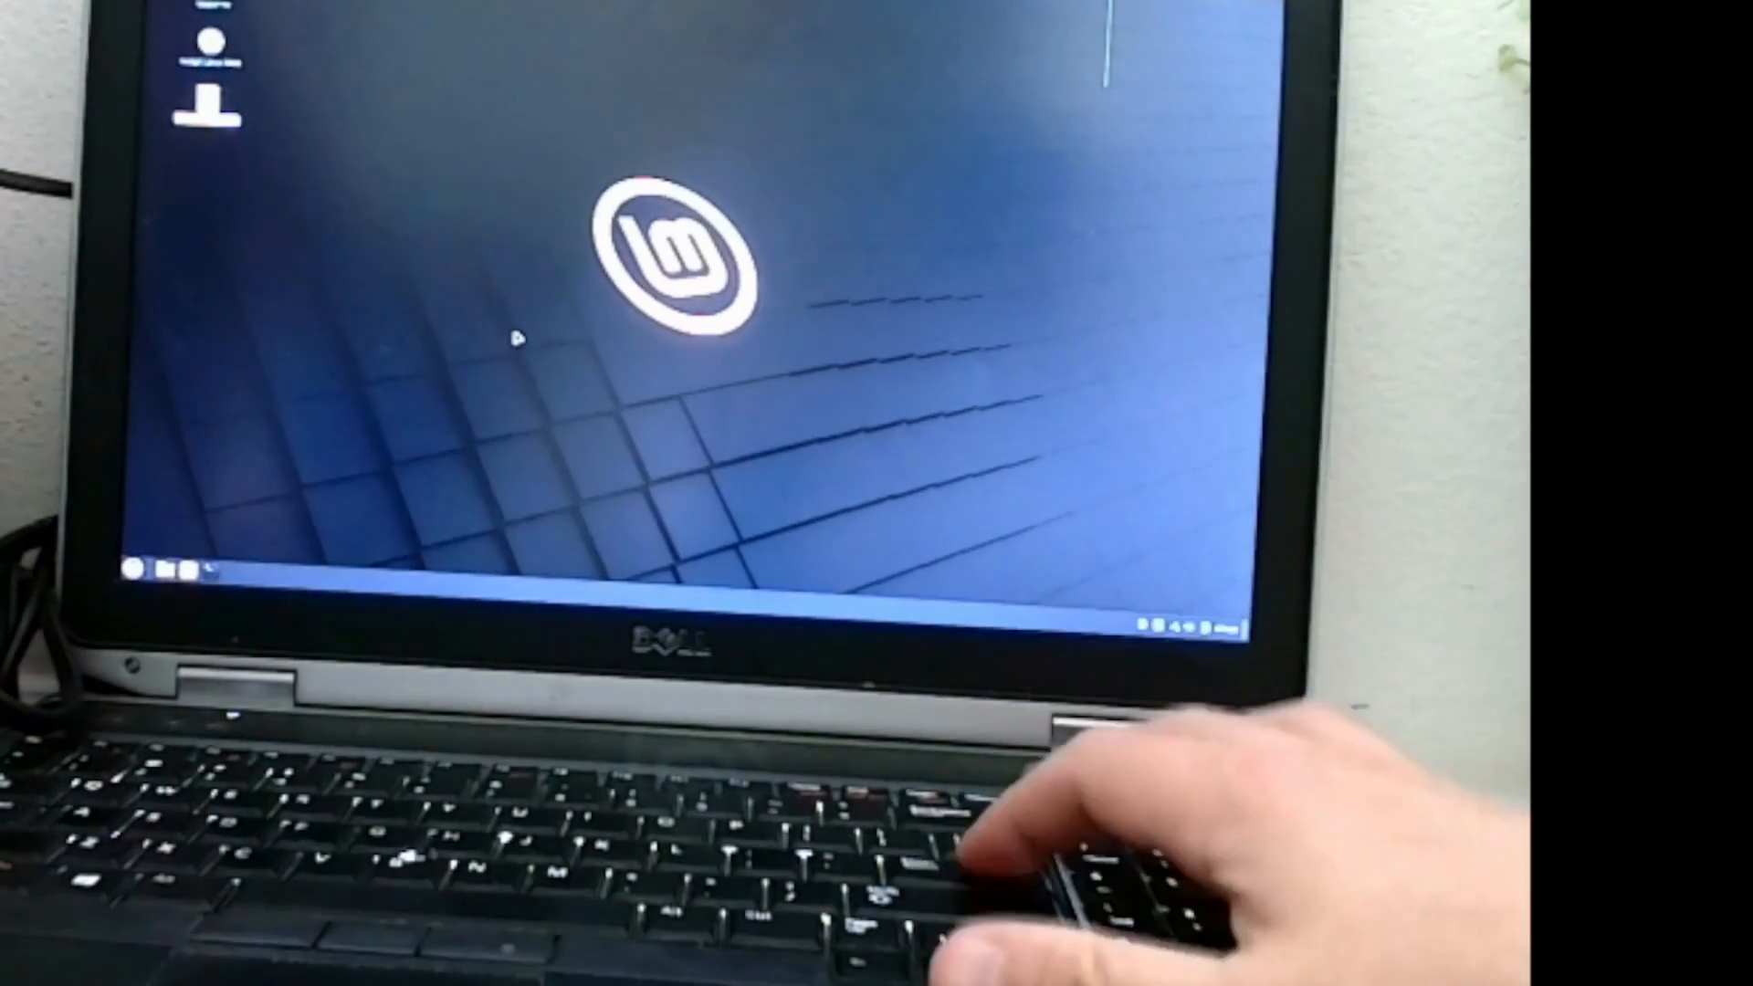
key(Return)
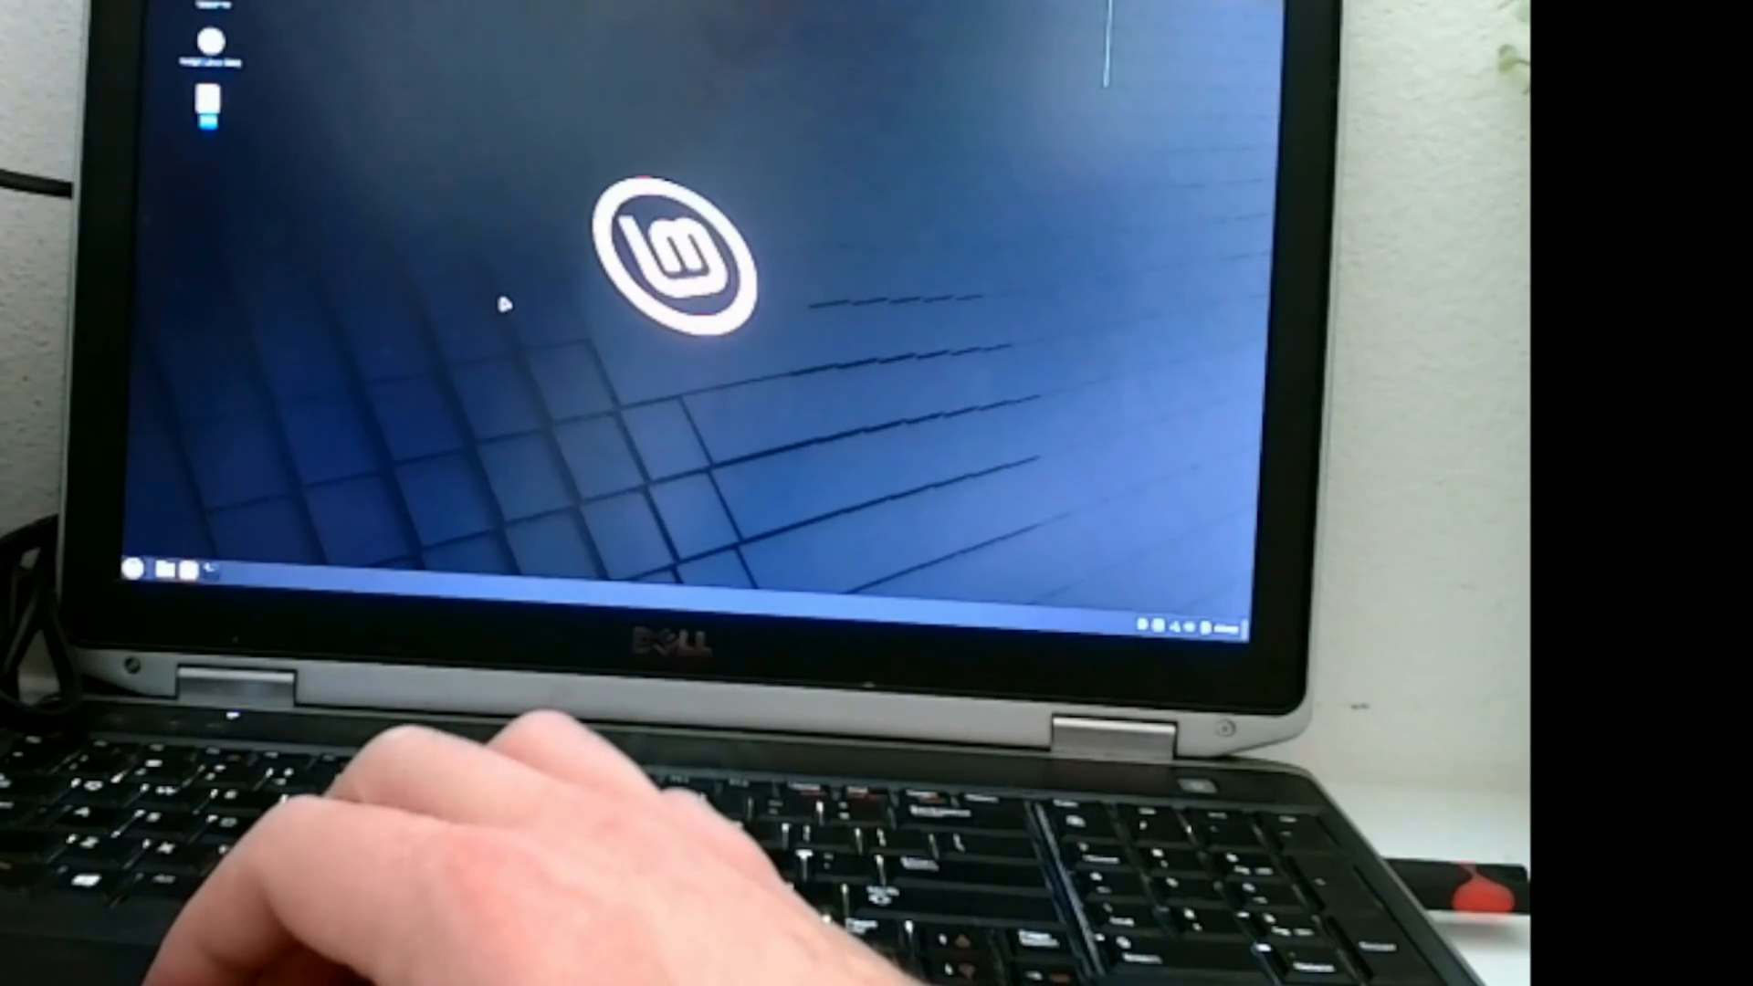
click(221, 174)
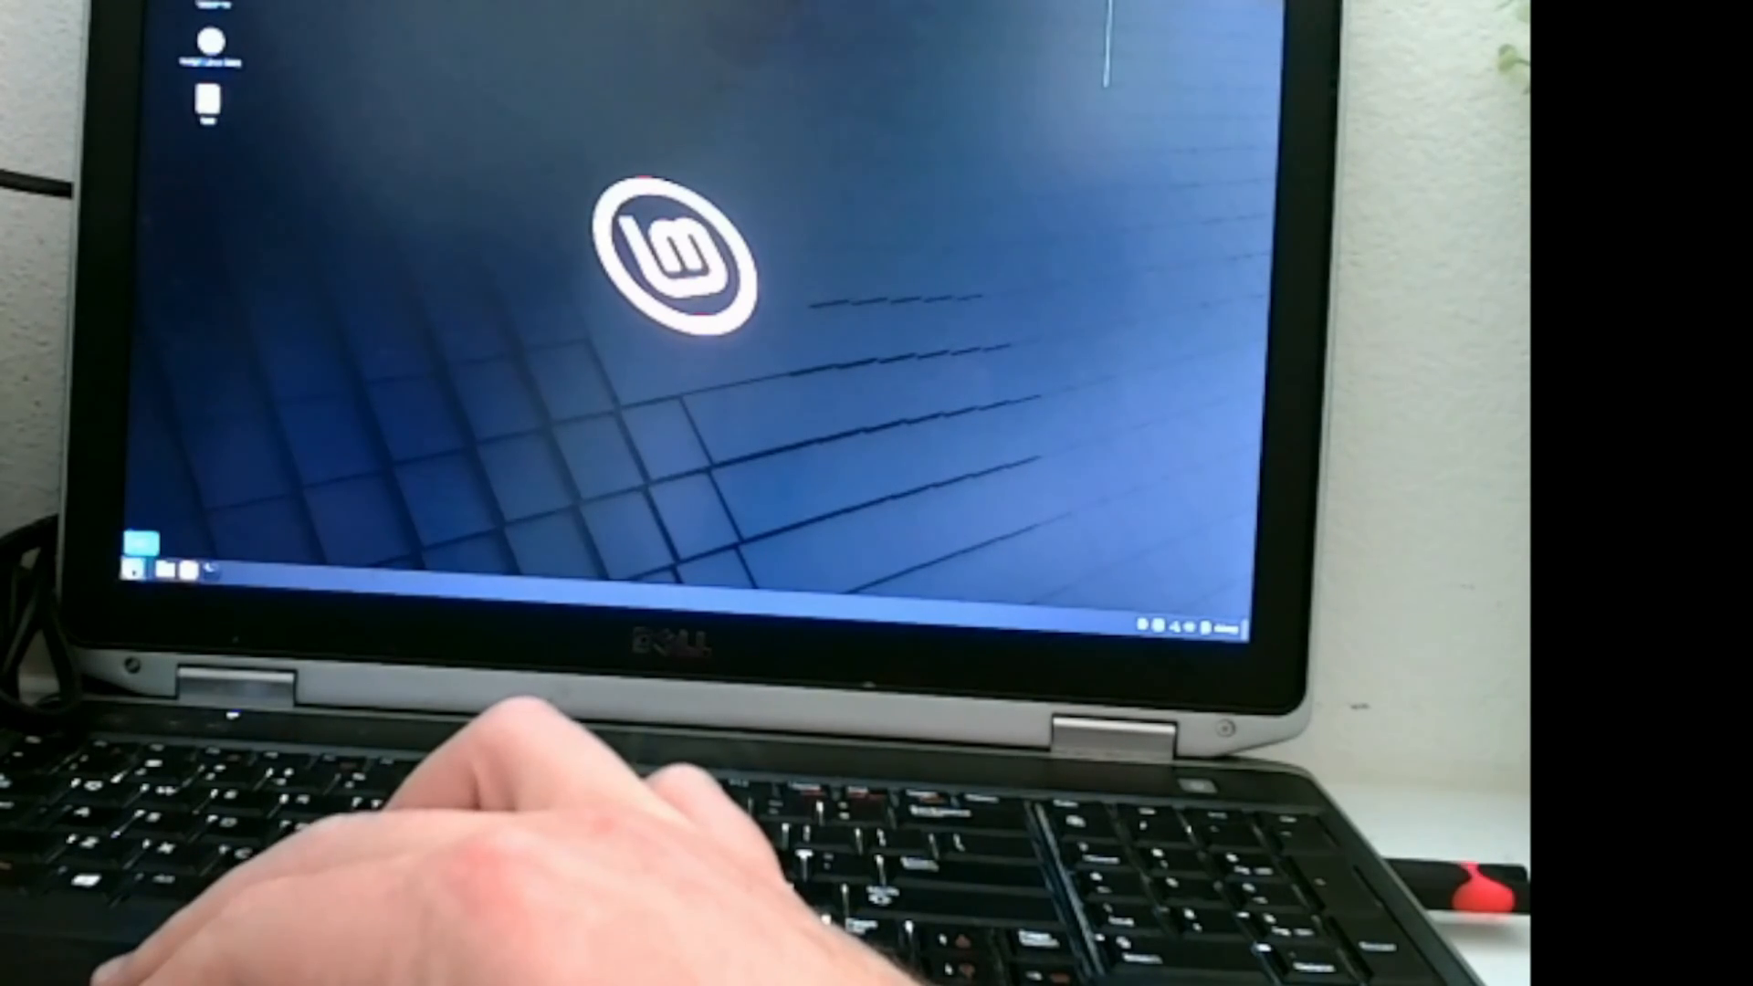
Restart the laptop via Menu > Quit to check persistence
click(132, 565)
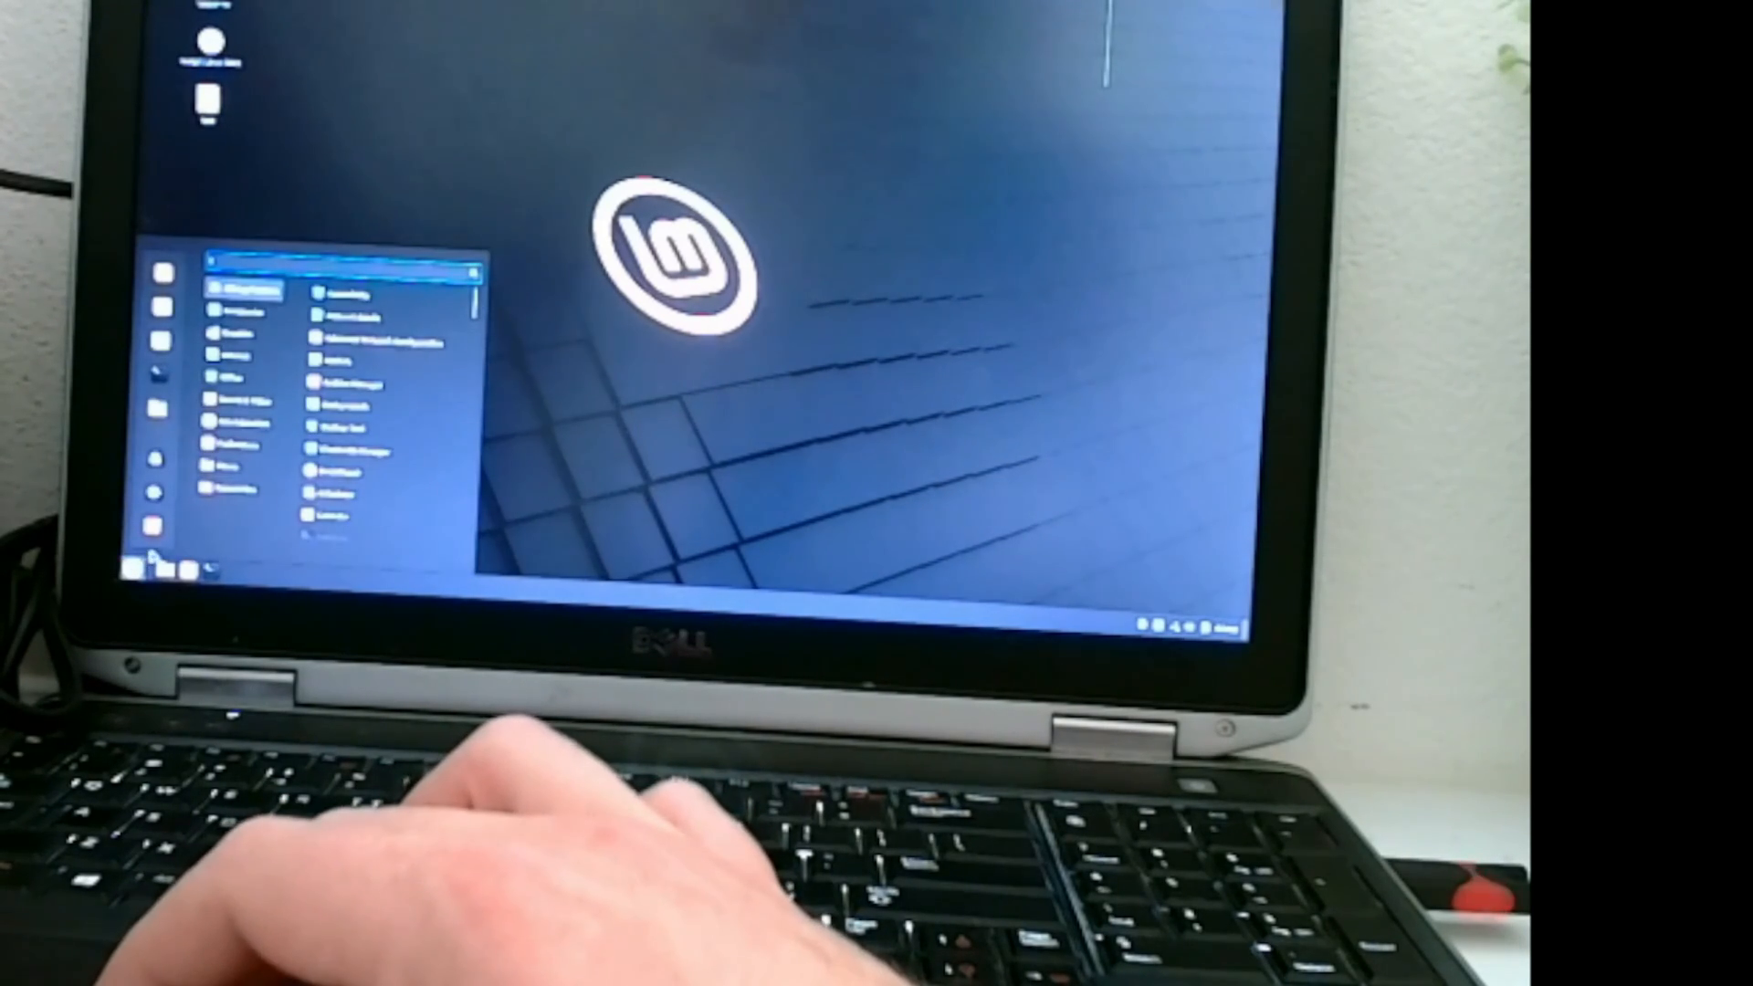
click(162, 525)
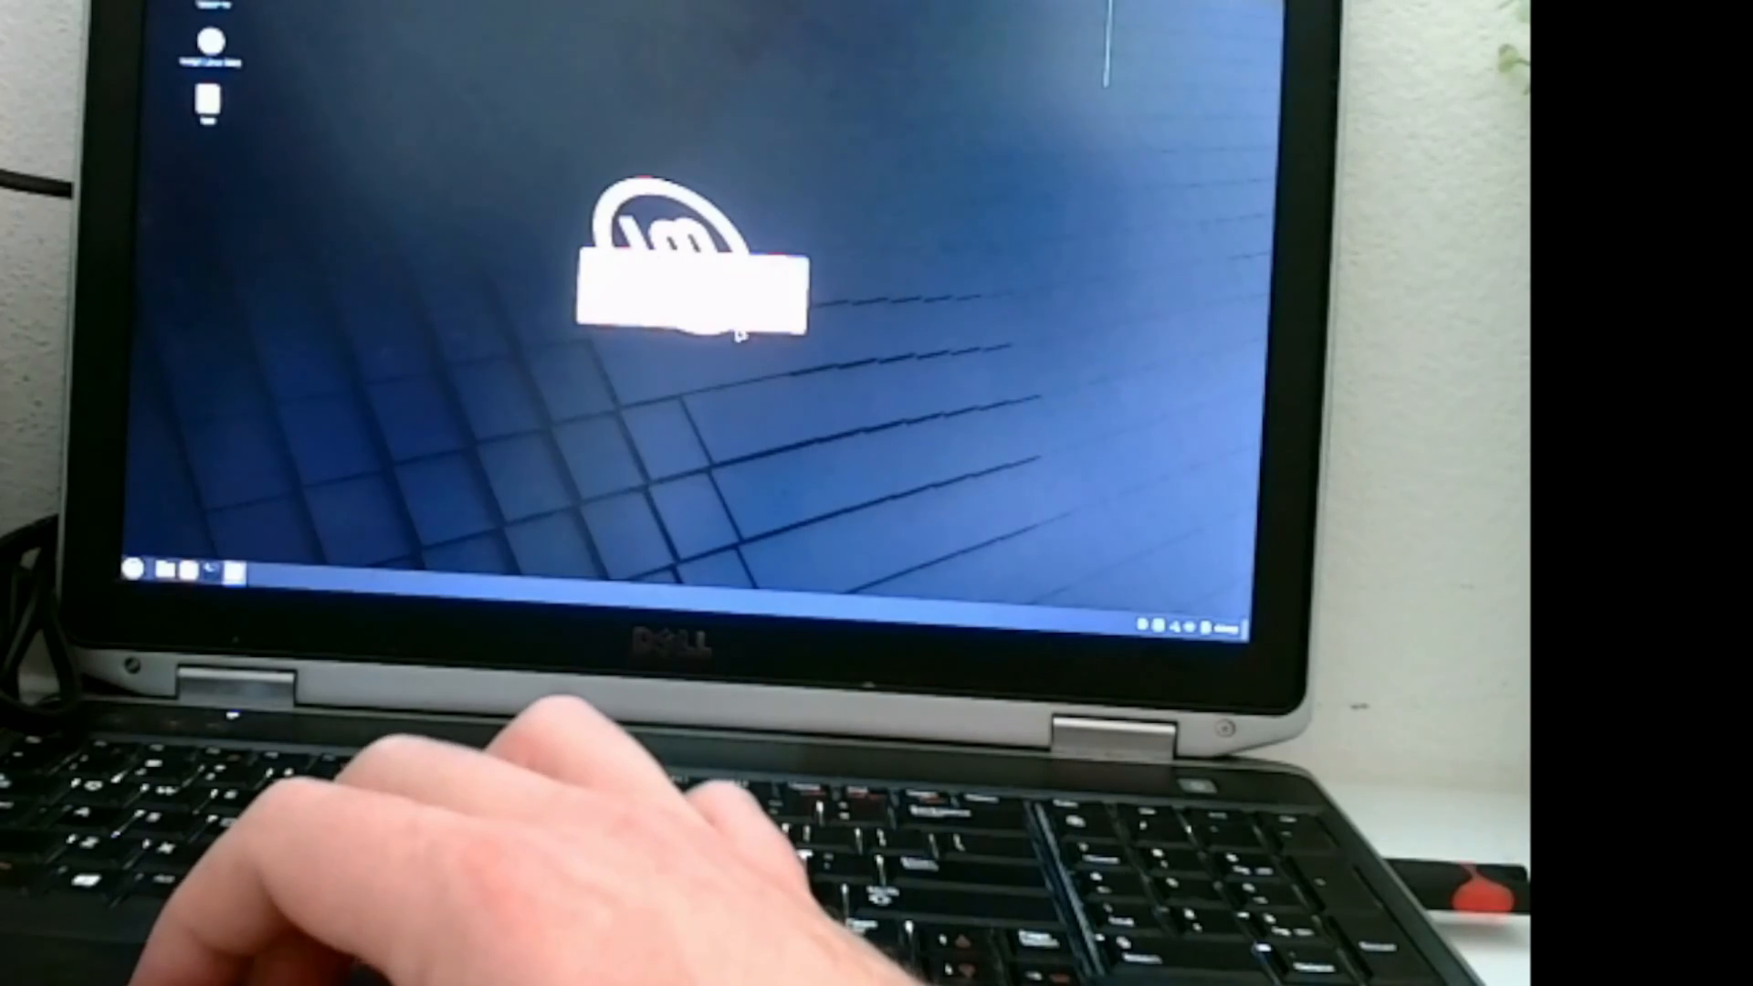
click(659, 319)
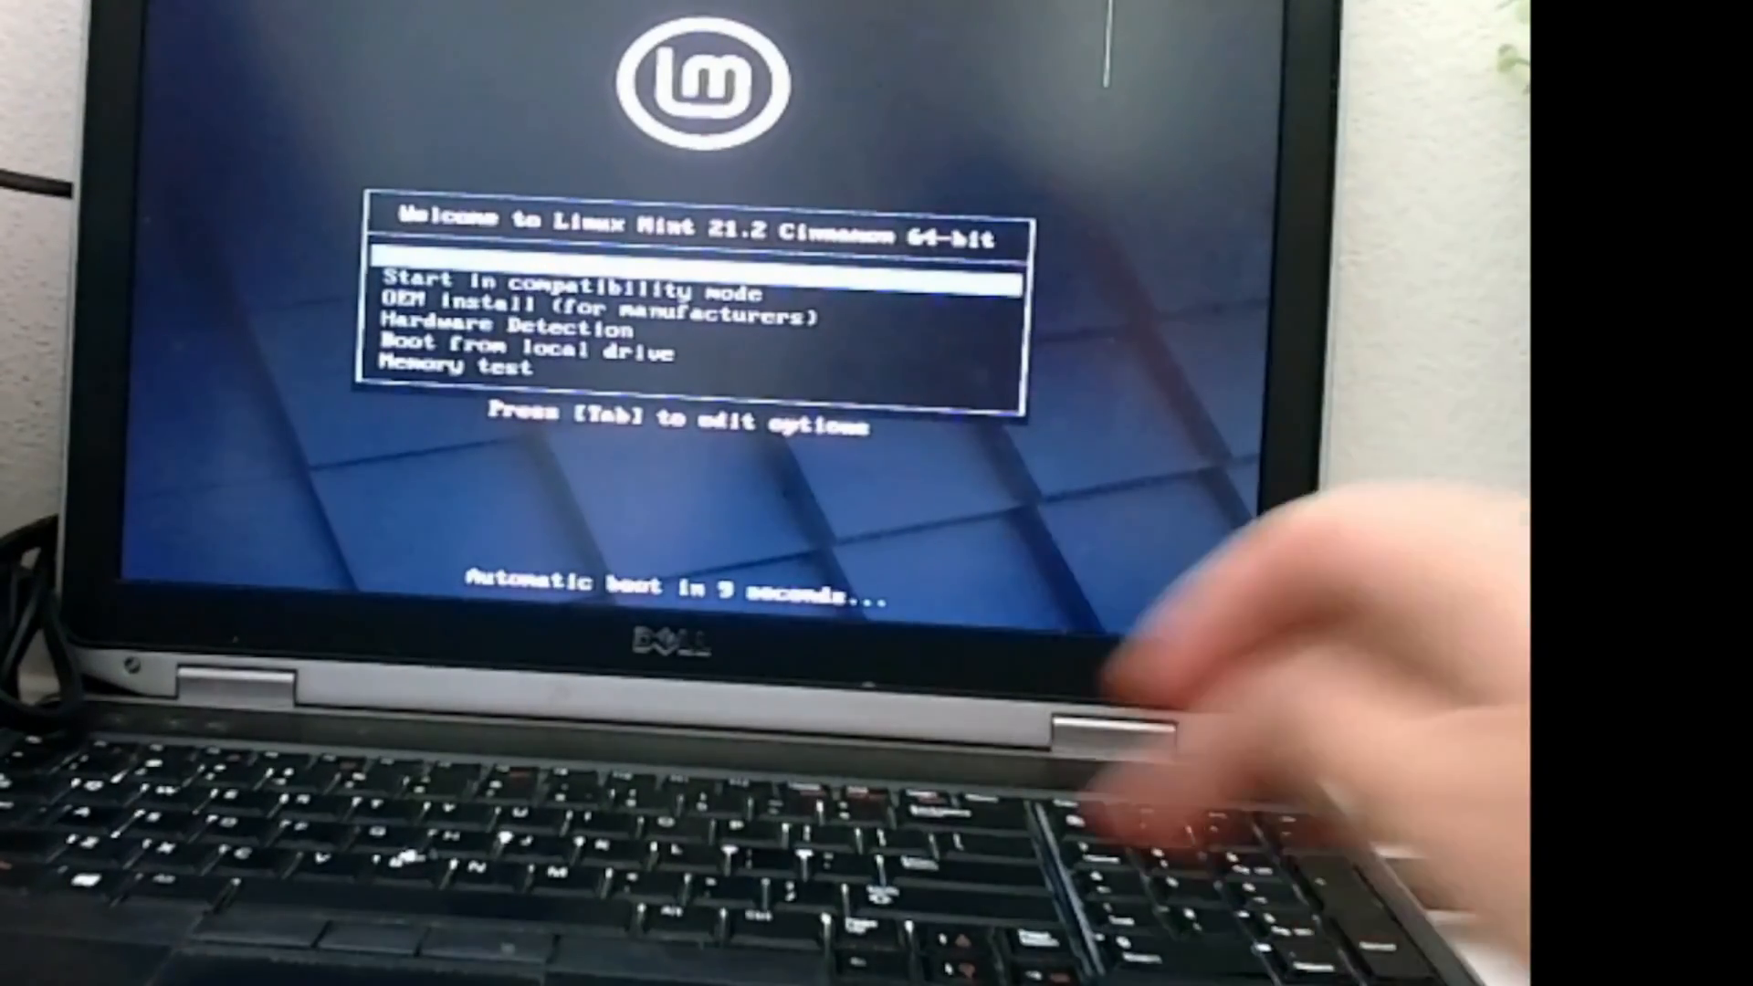
Boot Linux Mint again, see the test file still on the desktop, and quit the session
key(Up)
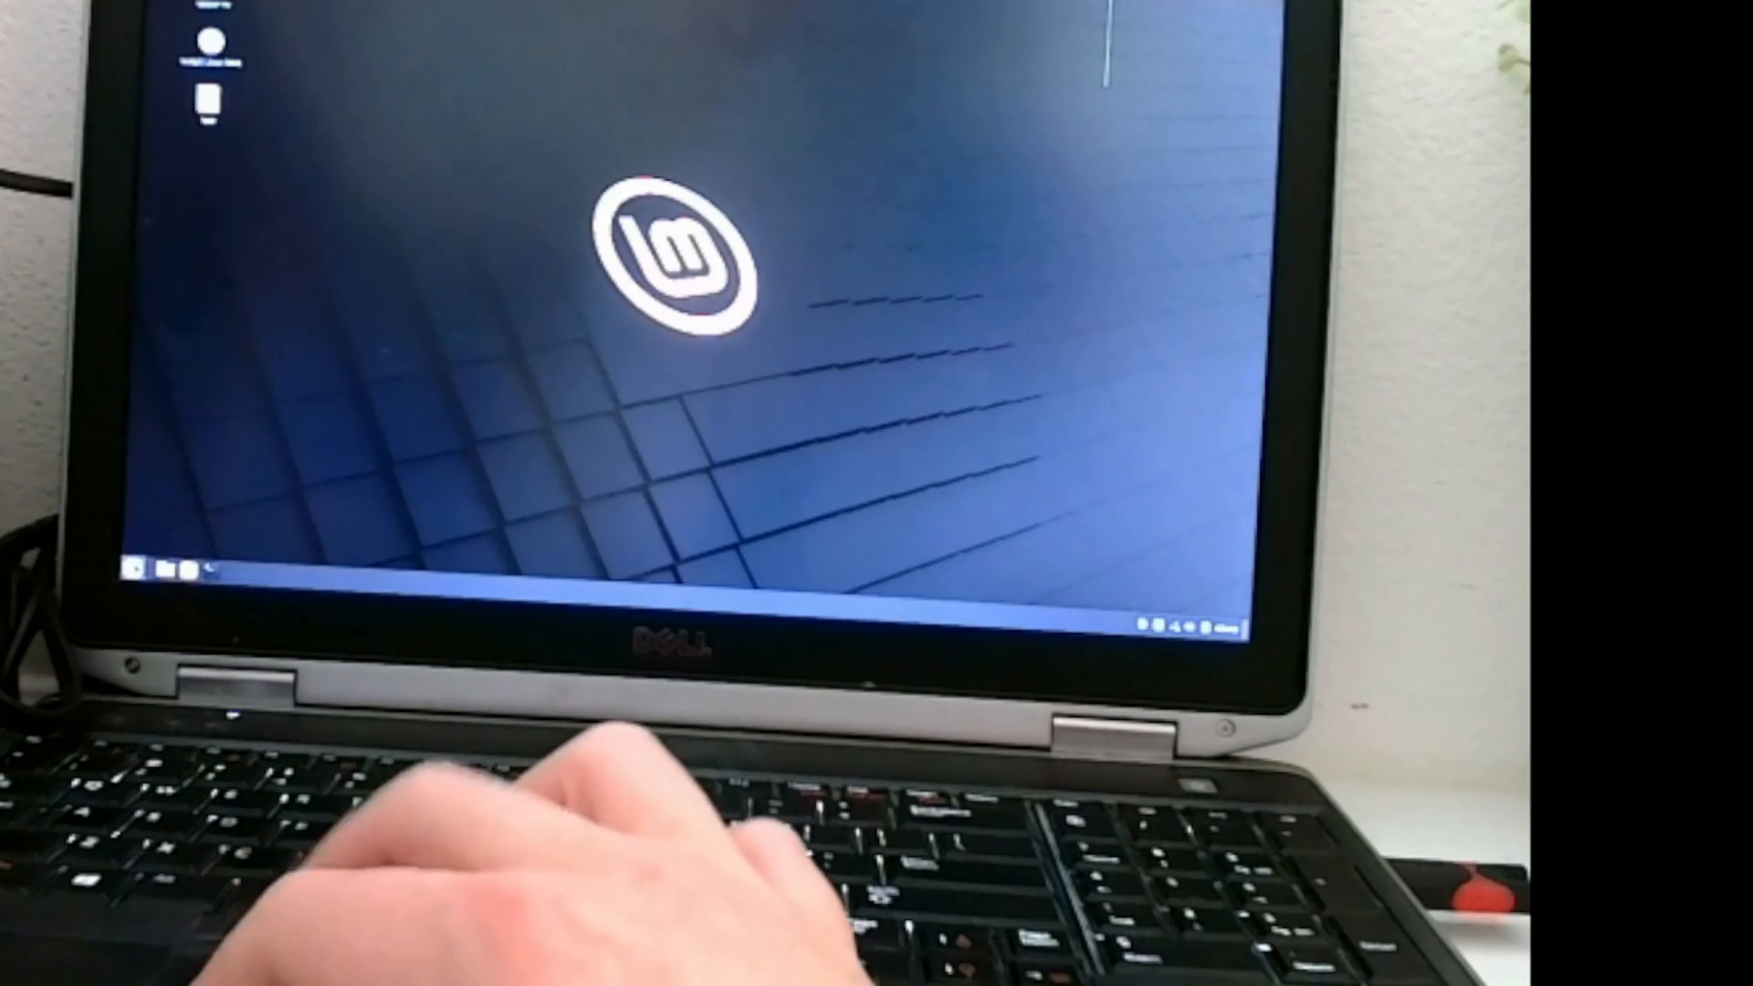
click(133, 567)
click(151, 527)
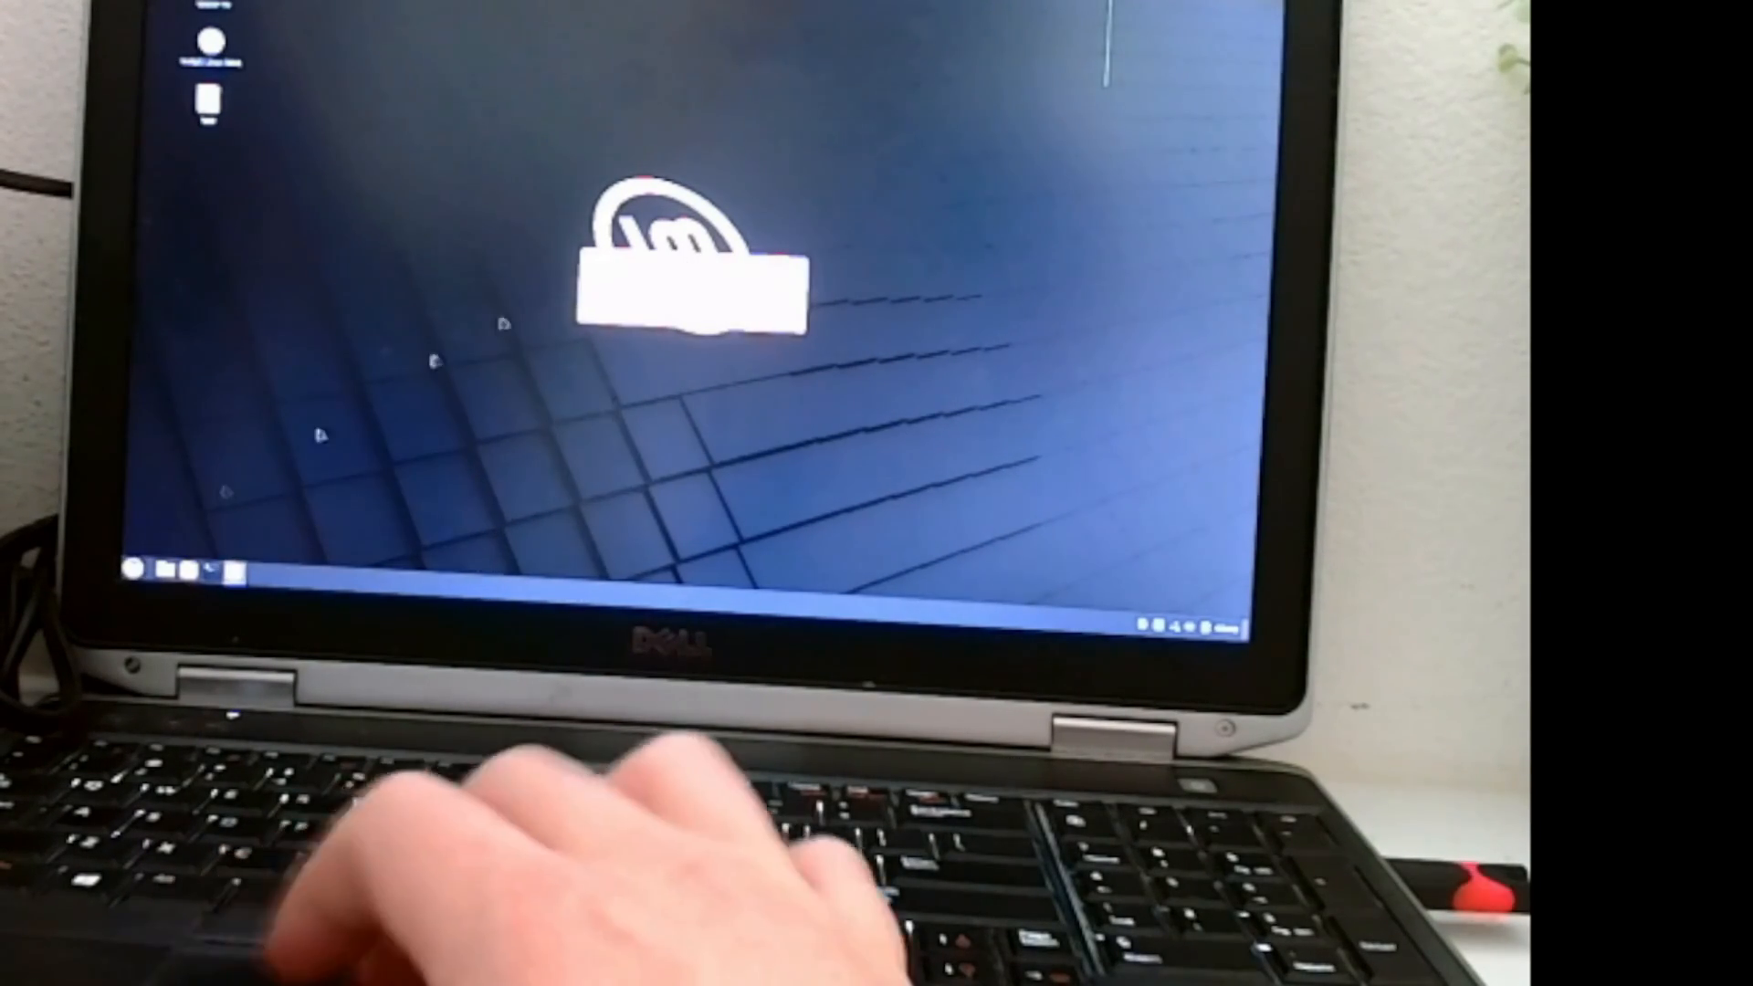
click(784, 329)
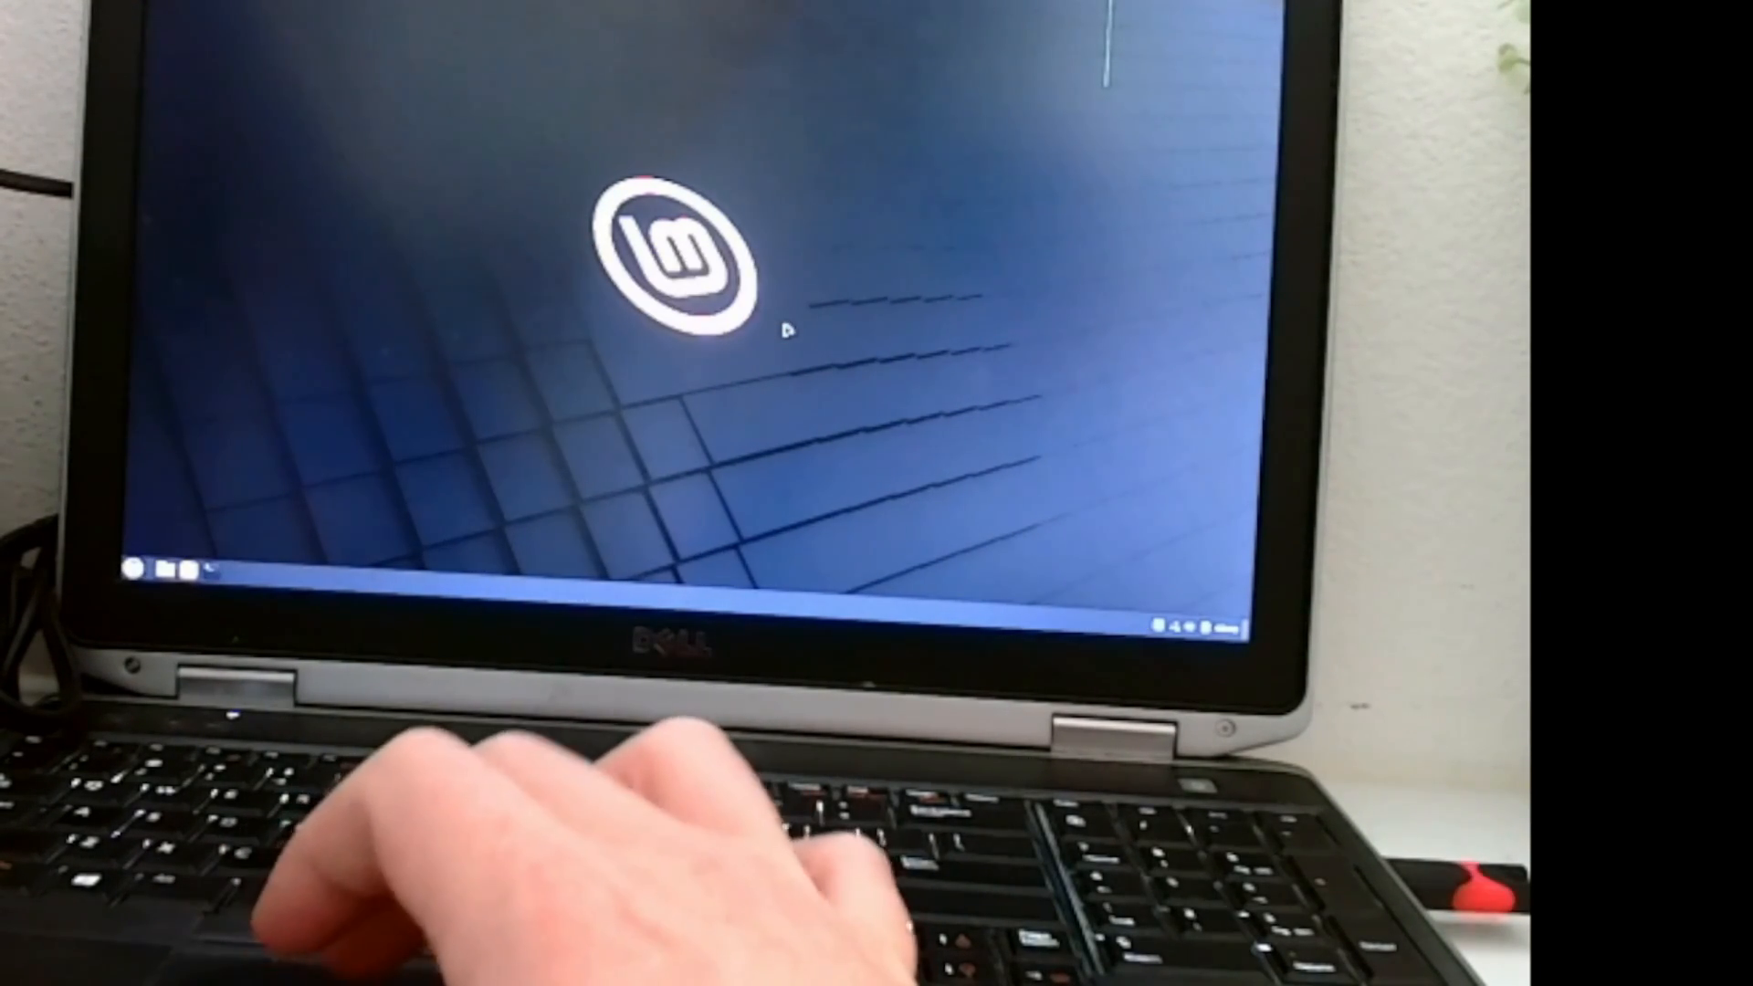